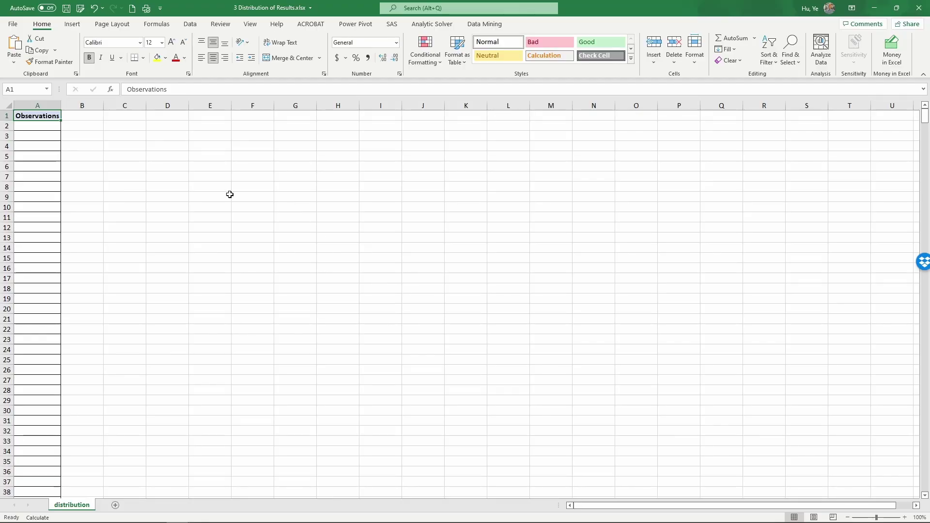
Enter =NORM.INV(RAND(),10,5) in A2 for a normal observation with mean 10, SD 5
click(55, 126)
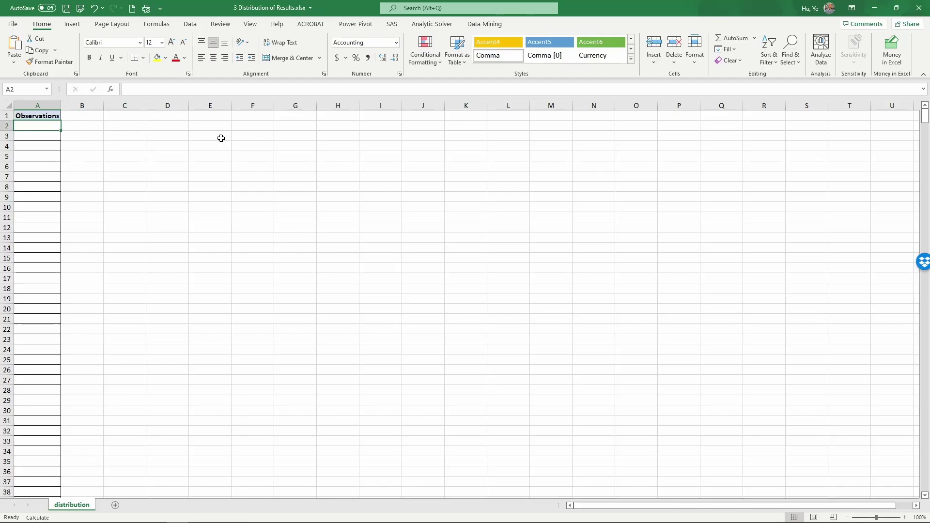
text(=)
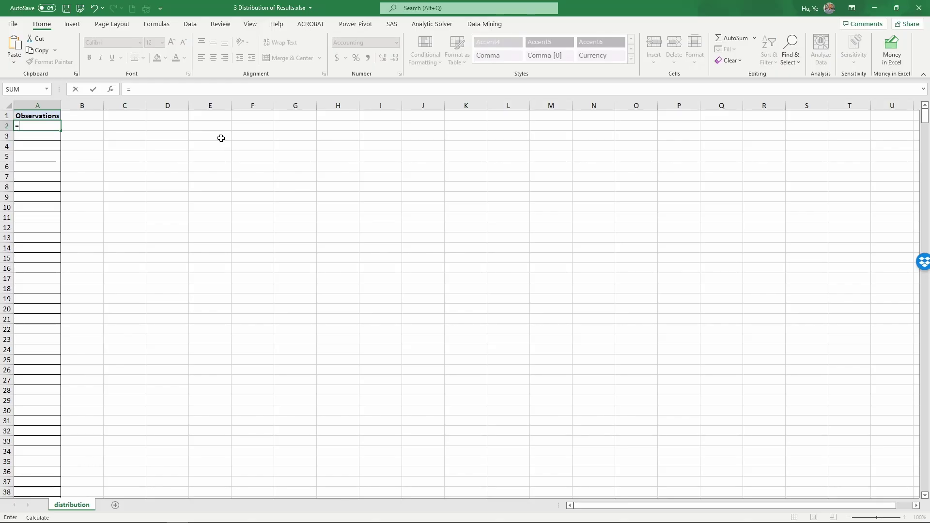
text(norm.)
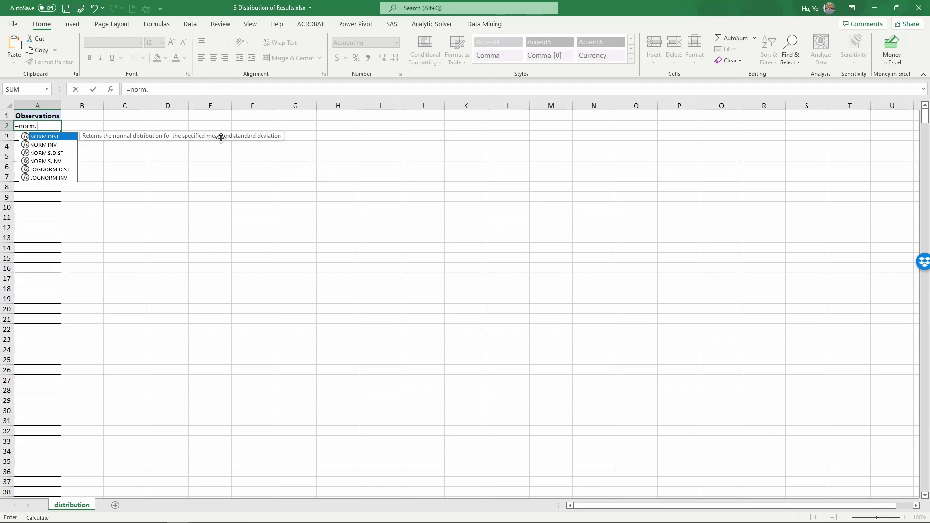
text(inv)
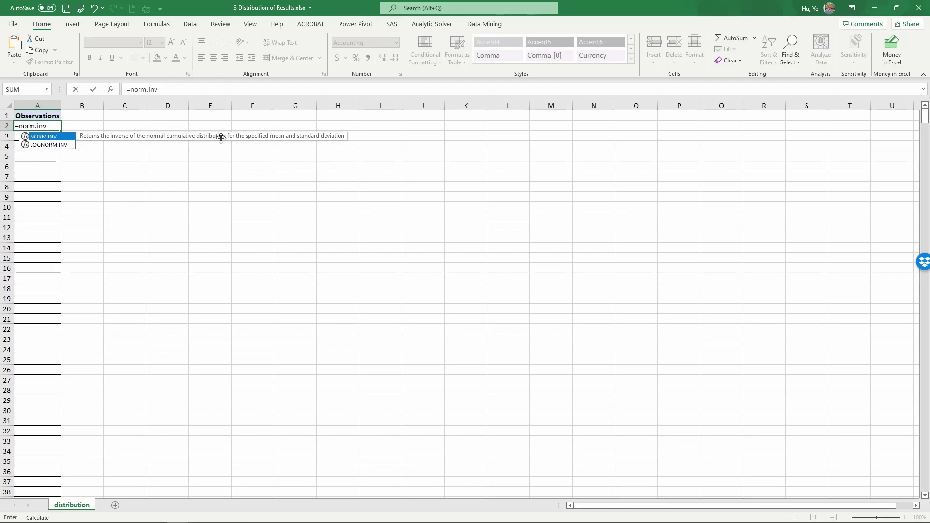
text(()
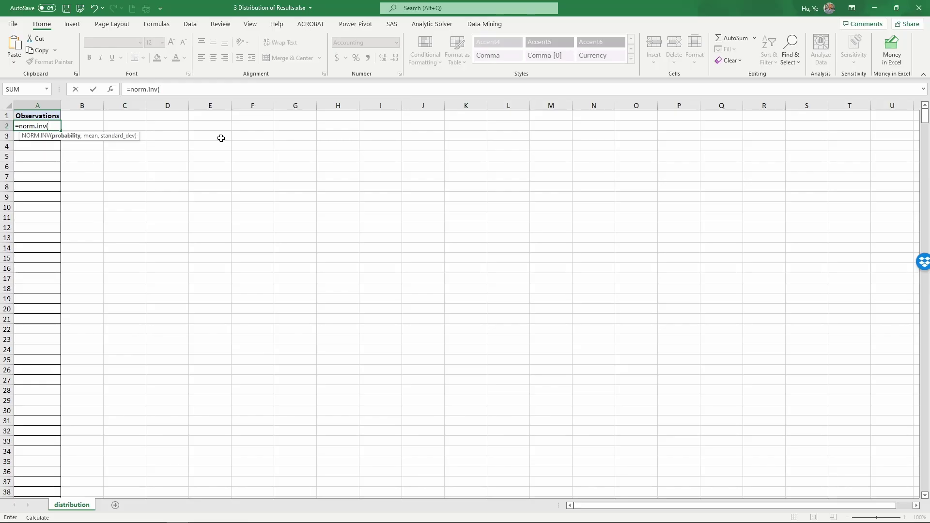
text(rand(),)
text(10)
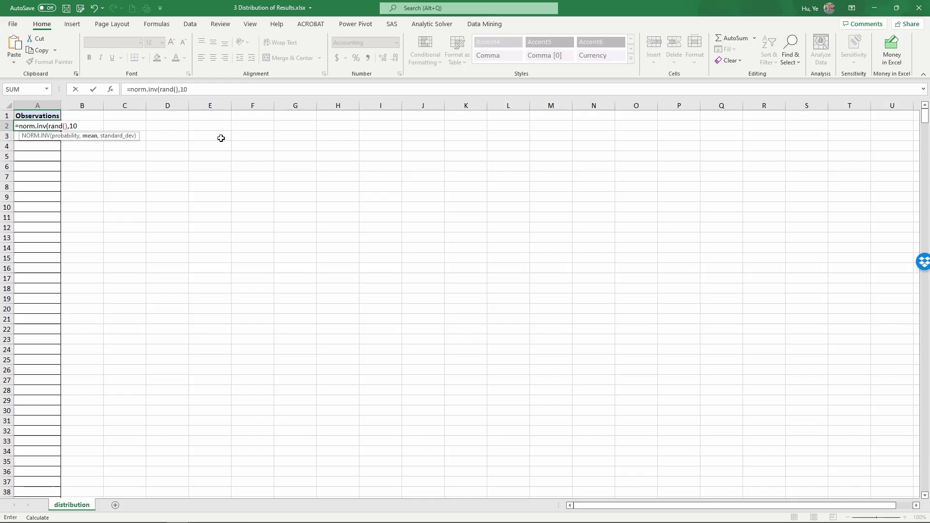
text(,5))
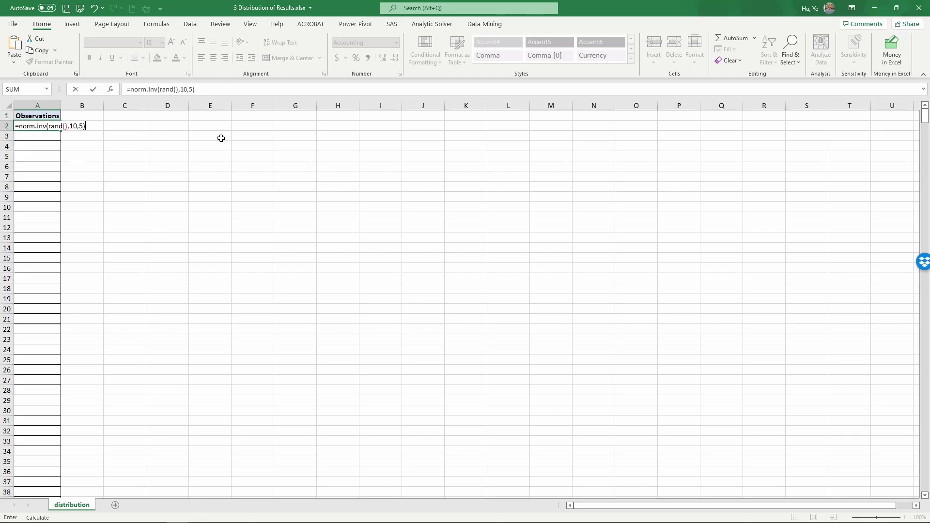
key(Return)
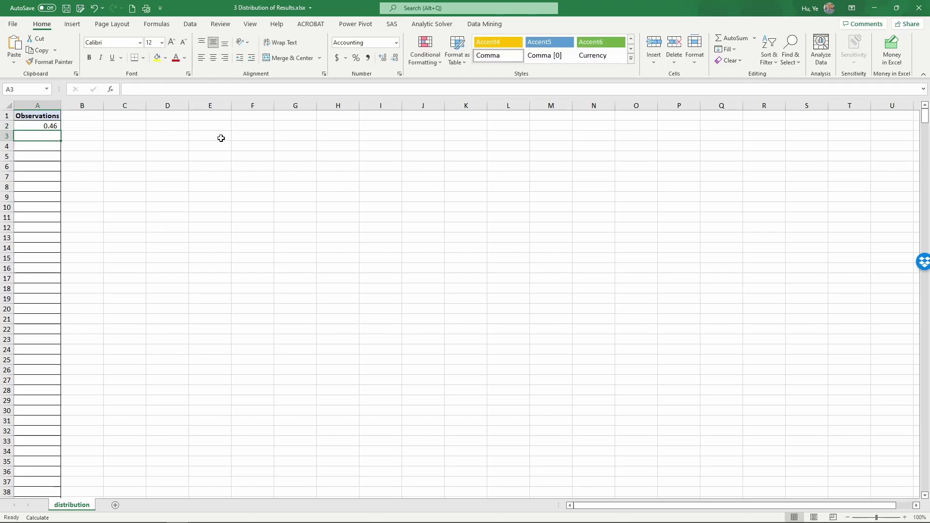
Copy the A2 formula into A2:A1001 and recalculate so each row gets a new value
key(Up)
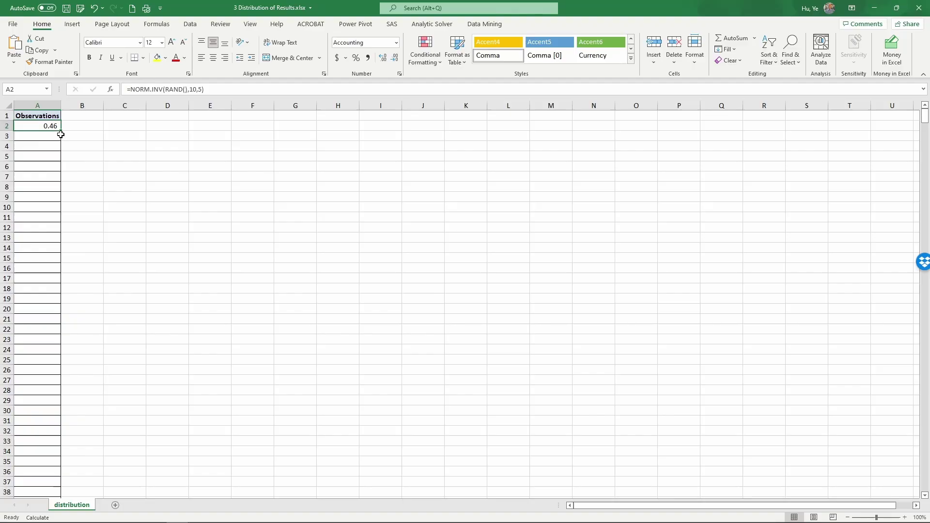
key(ctrl+c)
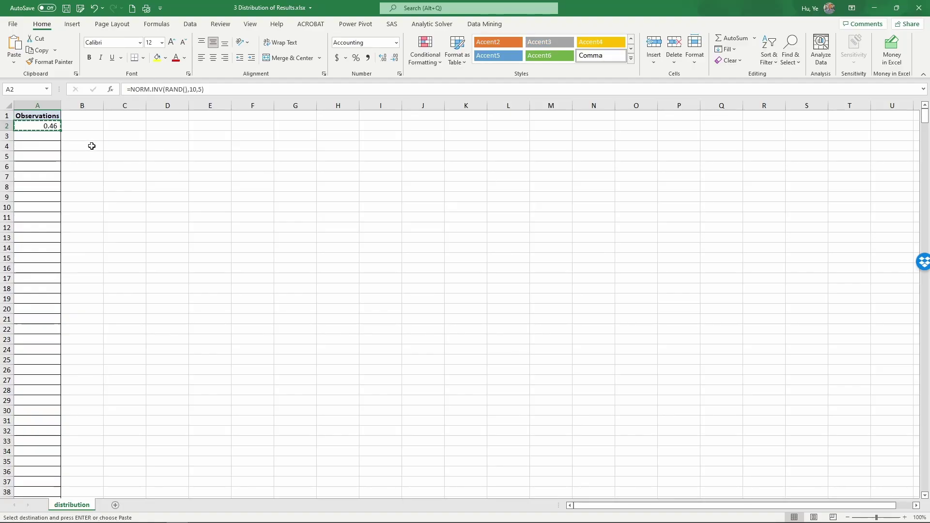
drag(925, 118, 925, 491)
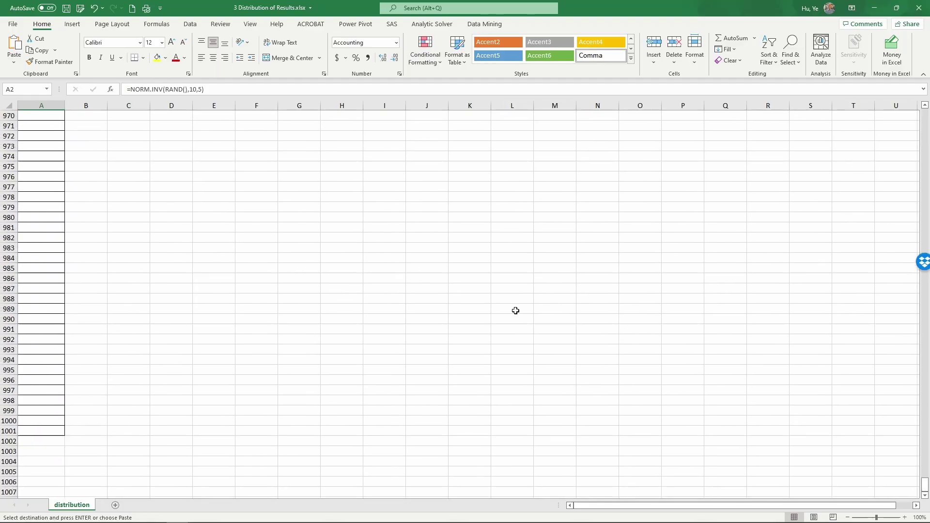
shift+click(50, 431)
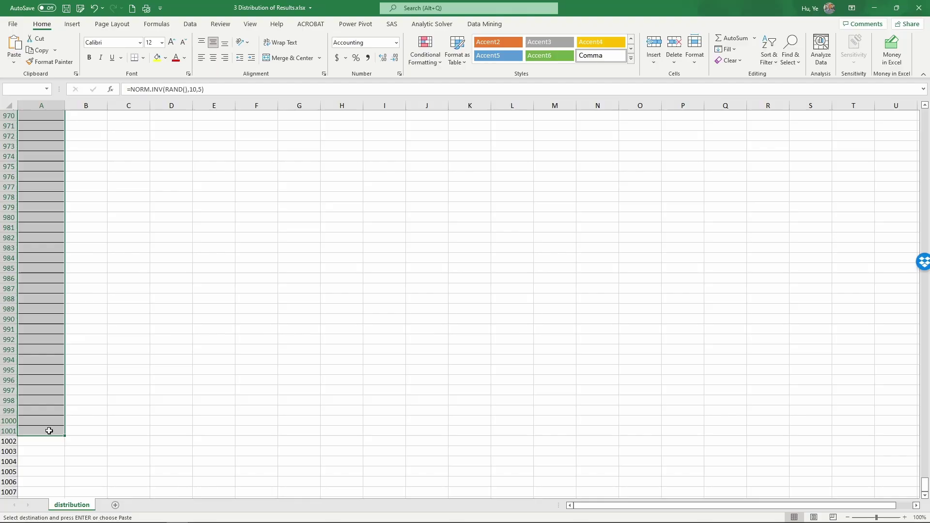
key(ctrl+v)
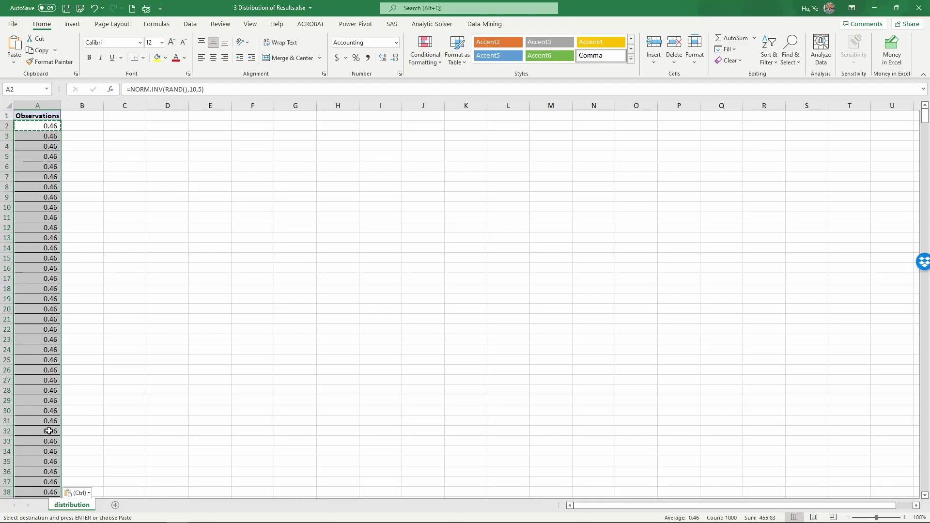
click(92, 206)
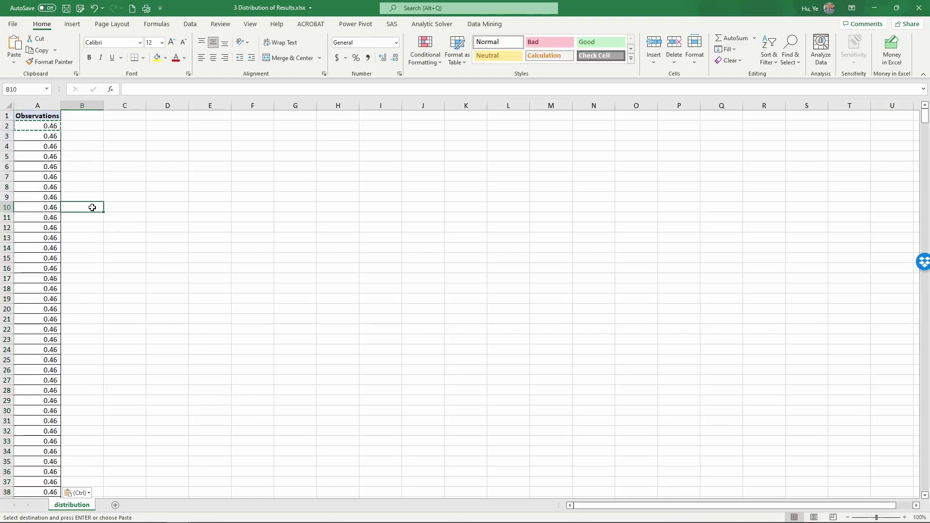
key(F9)
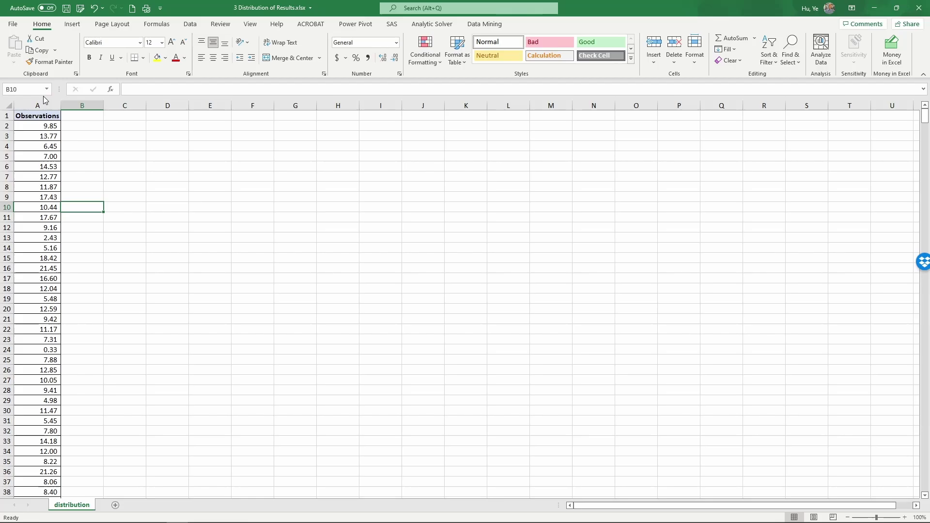
Insert a box-and-whisker chart of the observations in column A
click(43, 123)
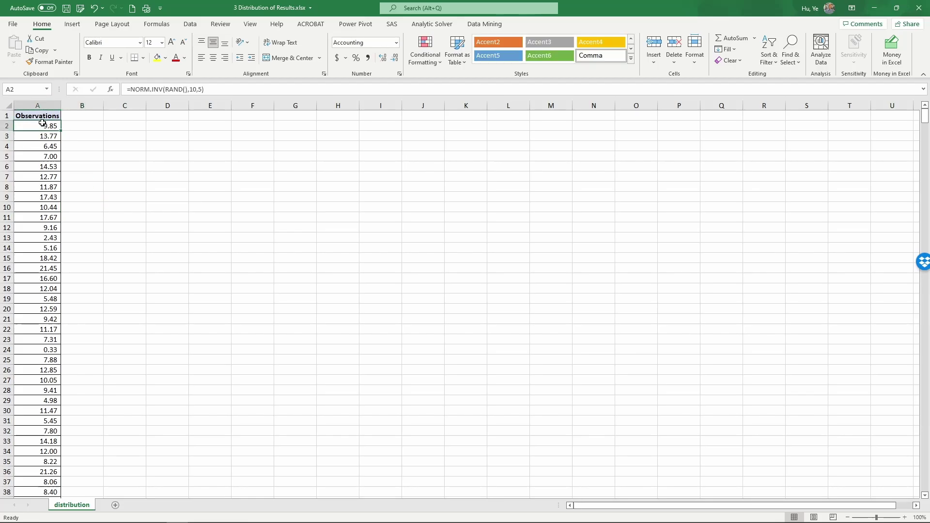
click(73, 24)
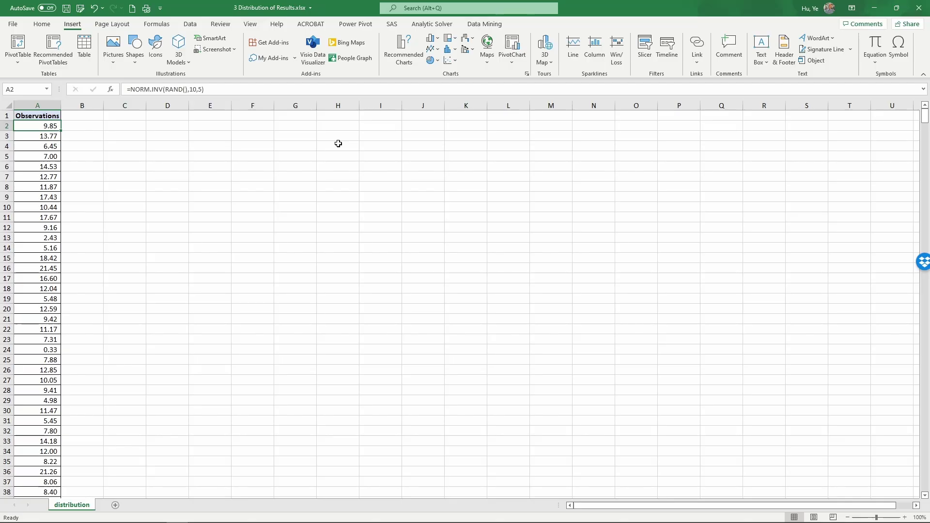
click(455, 50)
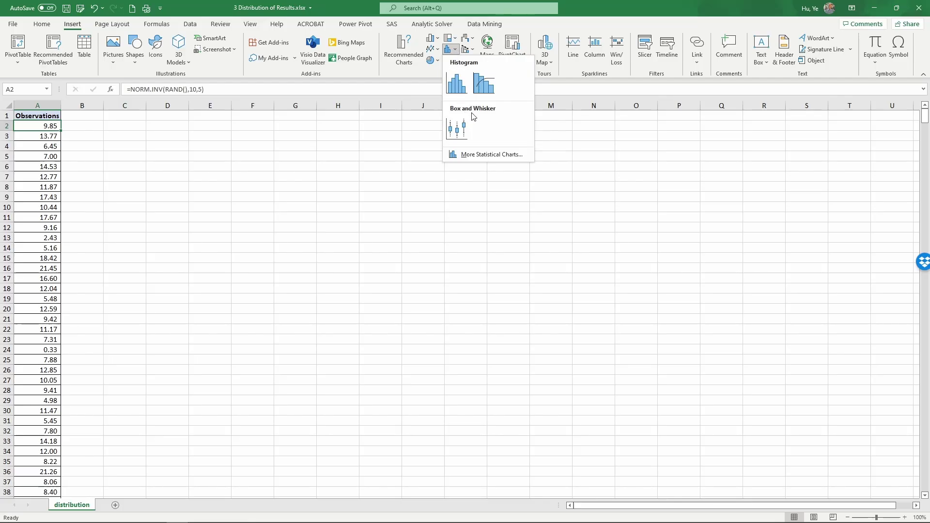
click(455, 131)
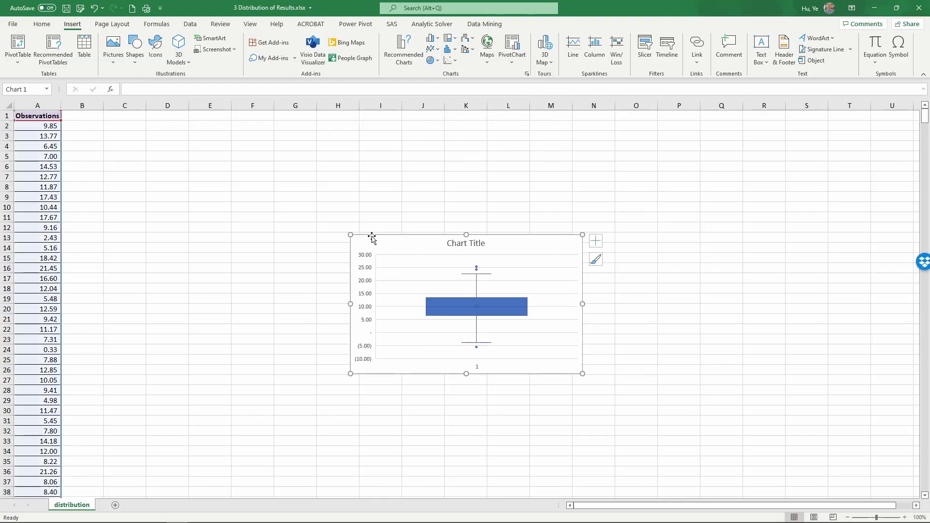
Enlarge the chart, move it beside the data, and title it 'Box Chart'
drag(351, 234, 300, 156)
drag(407, 166, 228, 139)
click(256, 143)
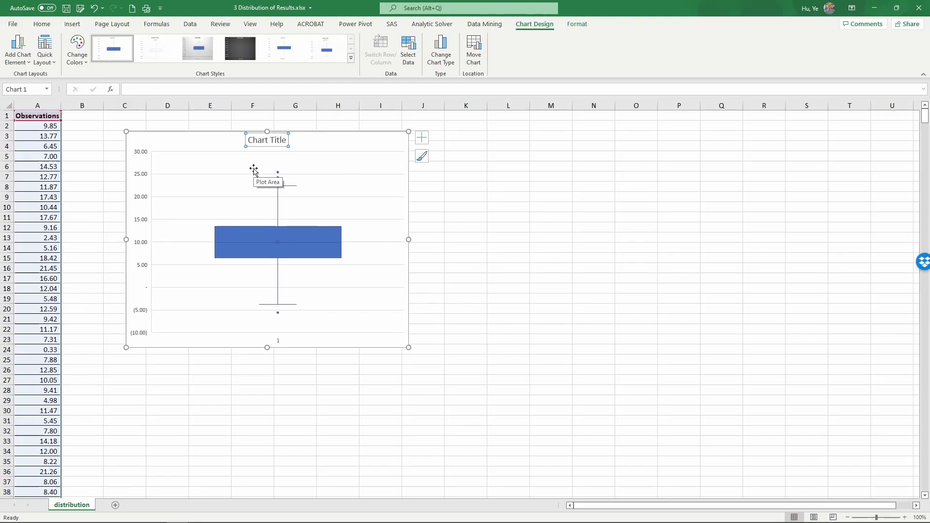
text(Box Chart)
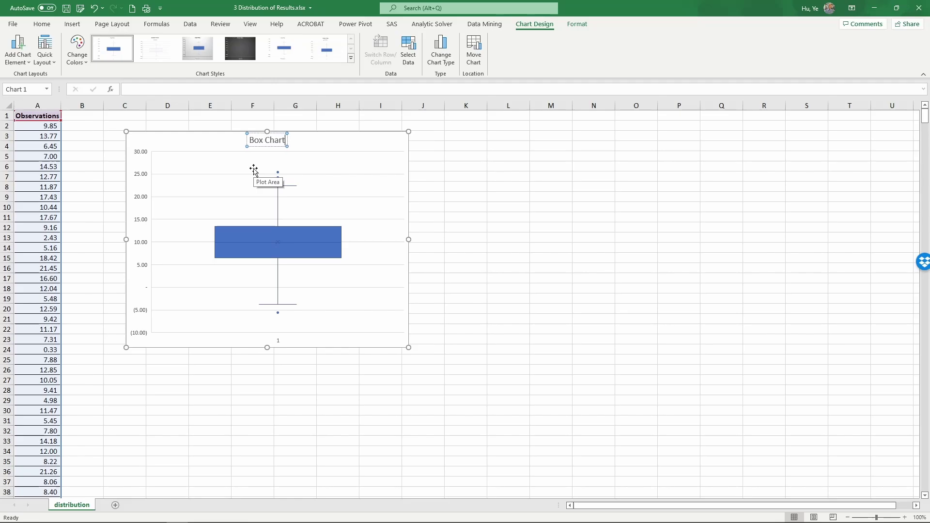
Narrow the box chart and position it directly right of the Observations column, spanning columns B–F
click(349, 343)
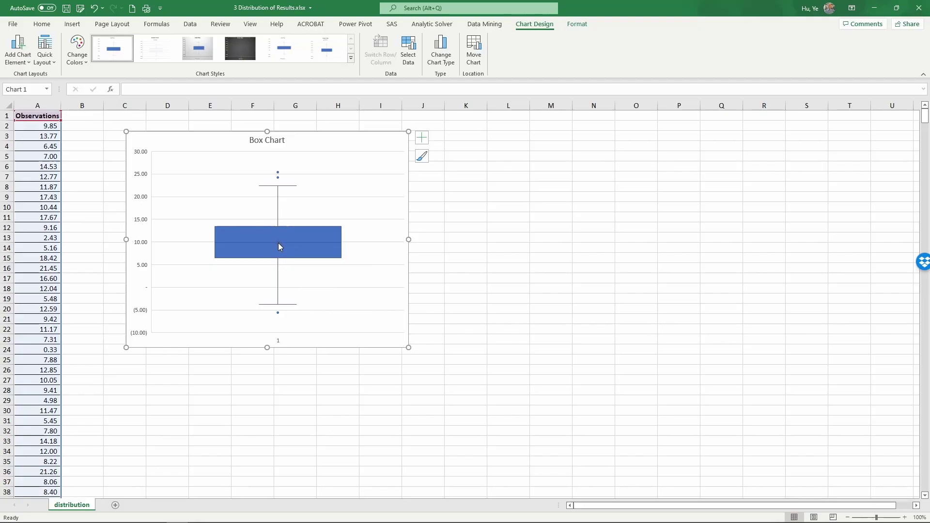
mouse_move(273, 244)
mouse_move(320, 262)
mouse_move(322, 227)
mouse_move(296, 308)
mouse_move(295, 189)
drag(408, 239, 330, 247)
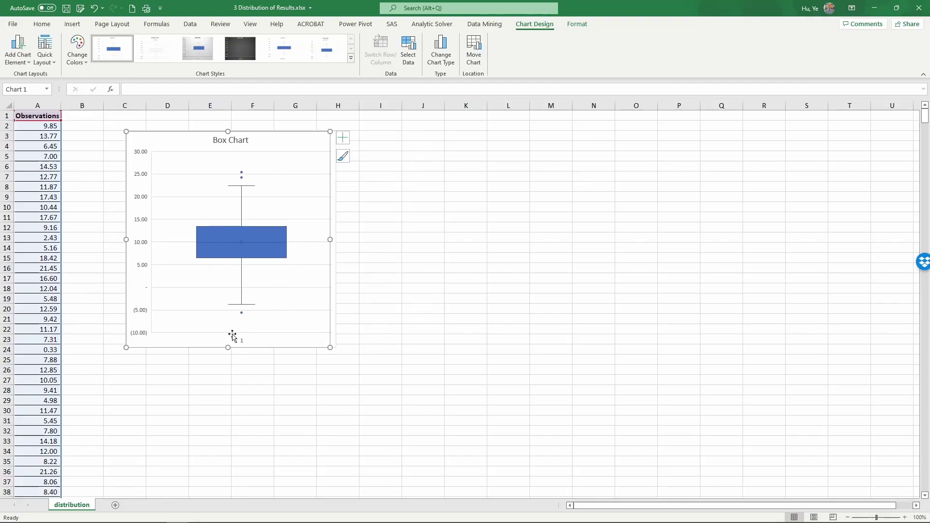
drag(169, 141, 122, 127)
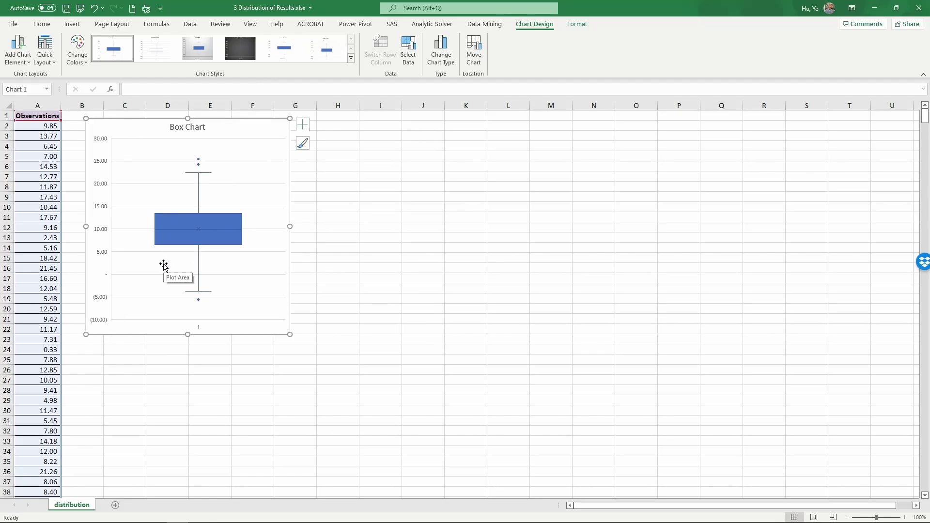
click(42, 103)
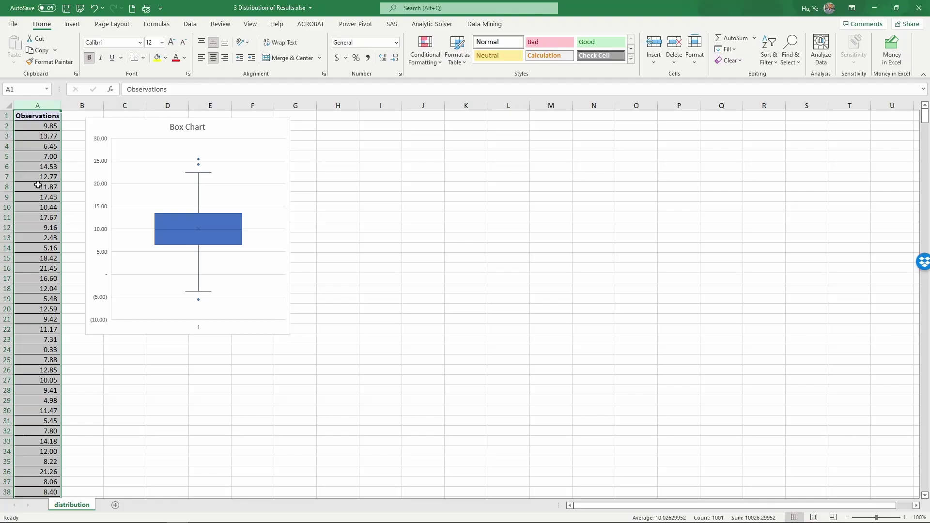
Insert a histogram of the observations, enlarge it, and title it 'Histogram'
click(72, 24)
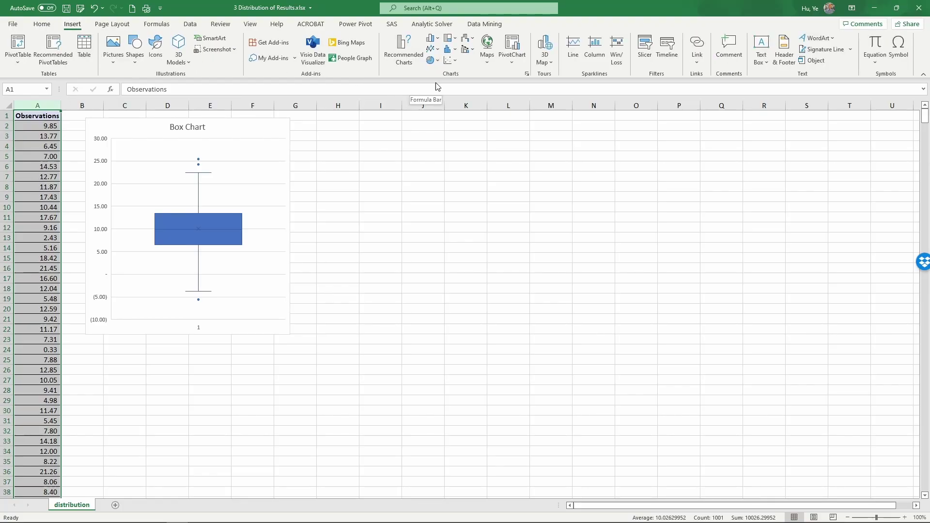
click(450, 50)
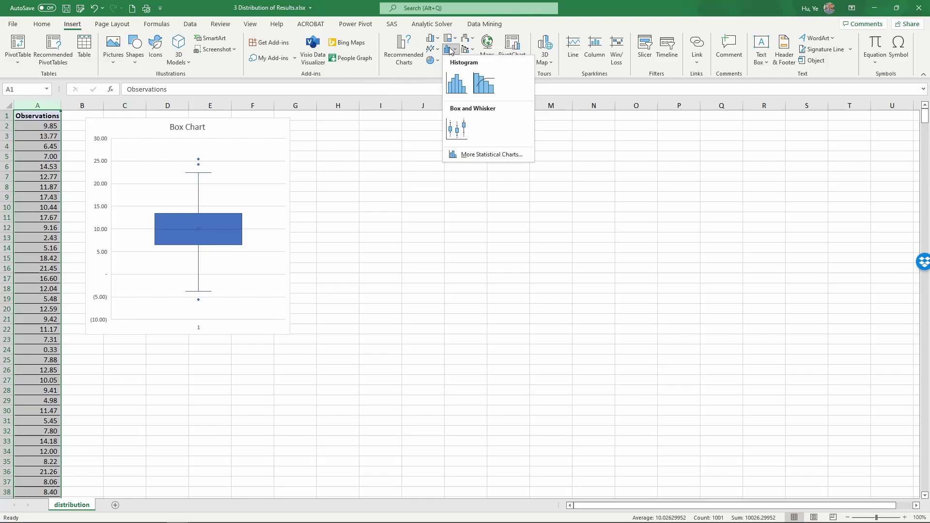
click(456, 88)
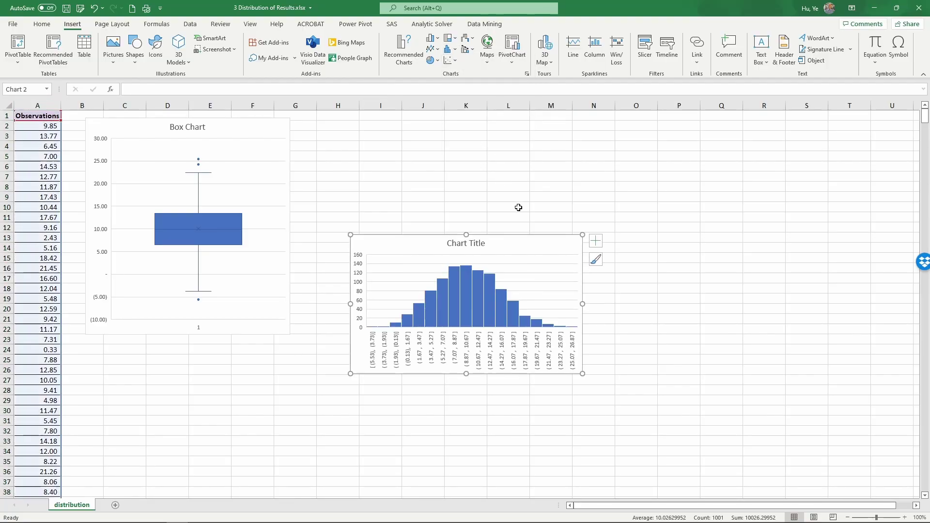
drag(580, 236, 678, 125)
click(514, 135)
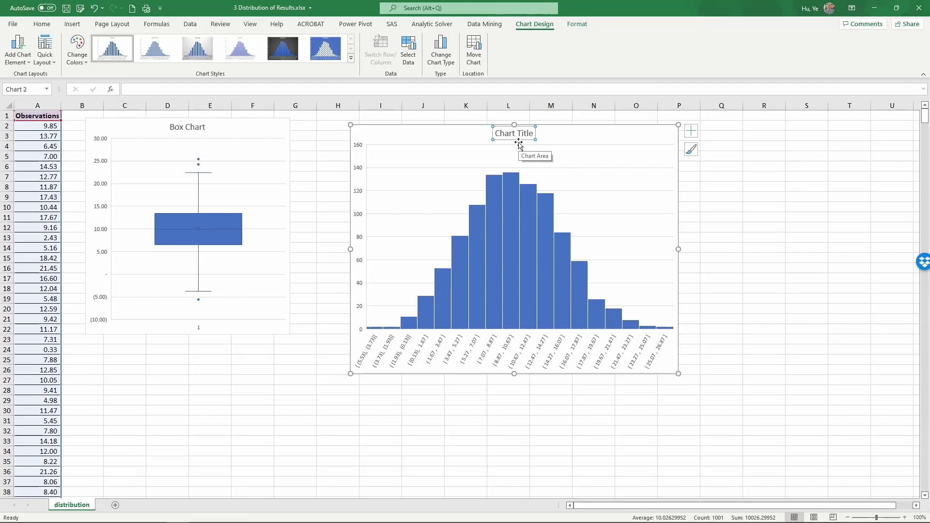
text(Histor)
key(BackSpace)
key(BackSpace)
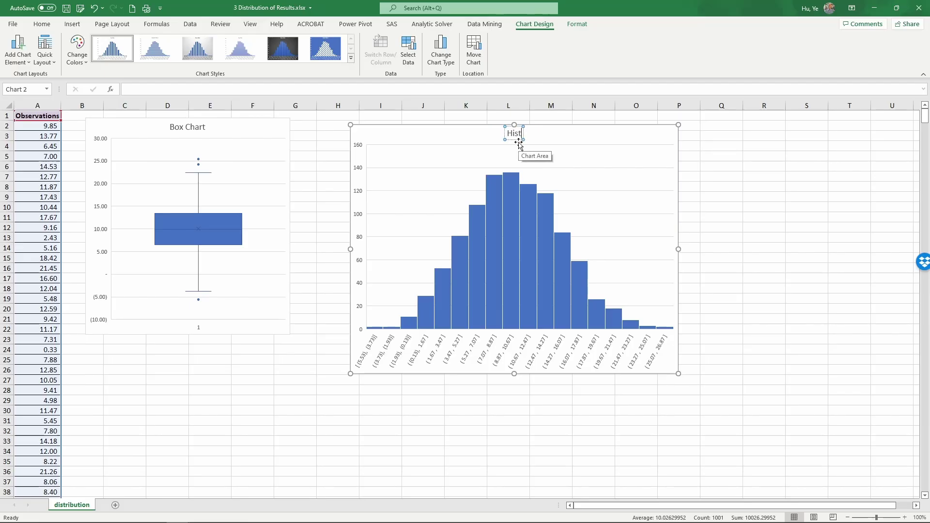
text(ogram)
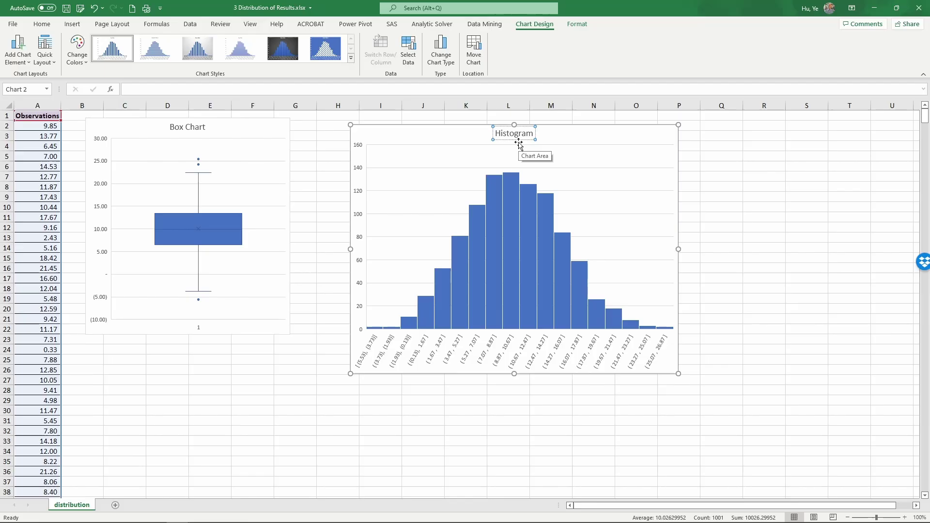
click(431, 129)
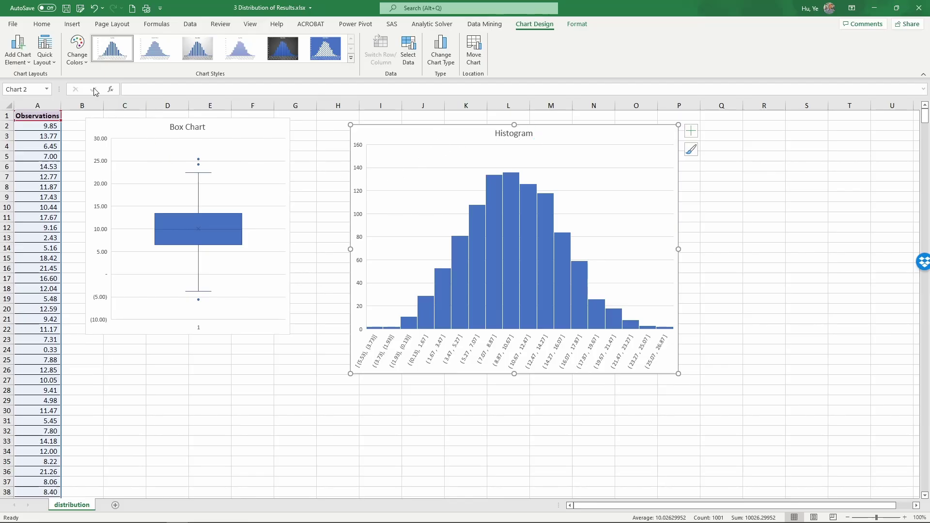
Add axis titles 'Value range' and 'Number of observations', then enlarge the histogram further
click(9, 57)
mouse_move(29, 89)
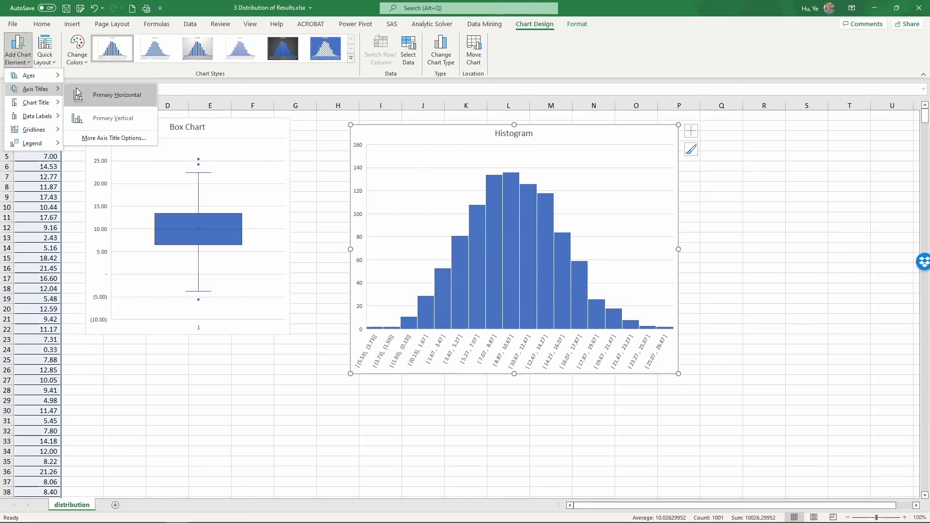
click(88, 118)
click(17, 48)
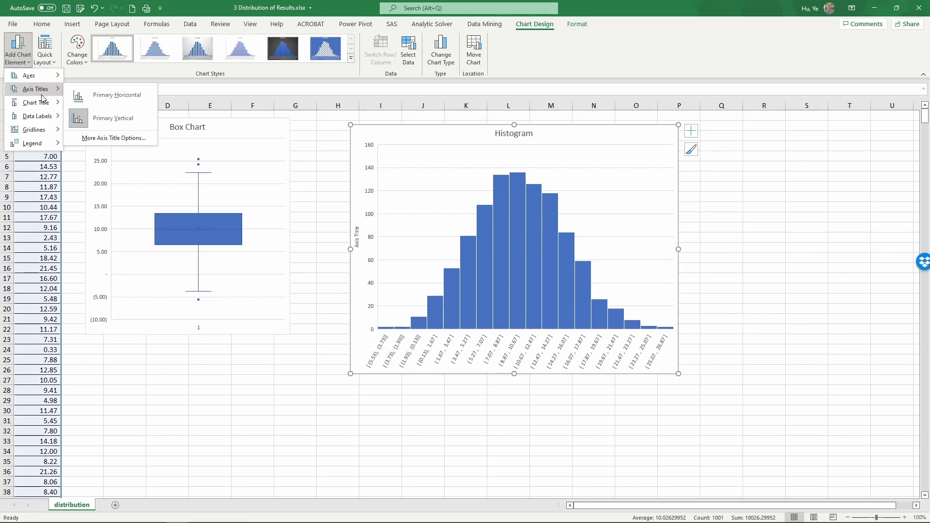
click(88, 96)
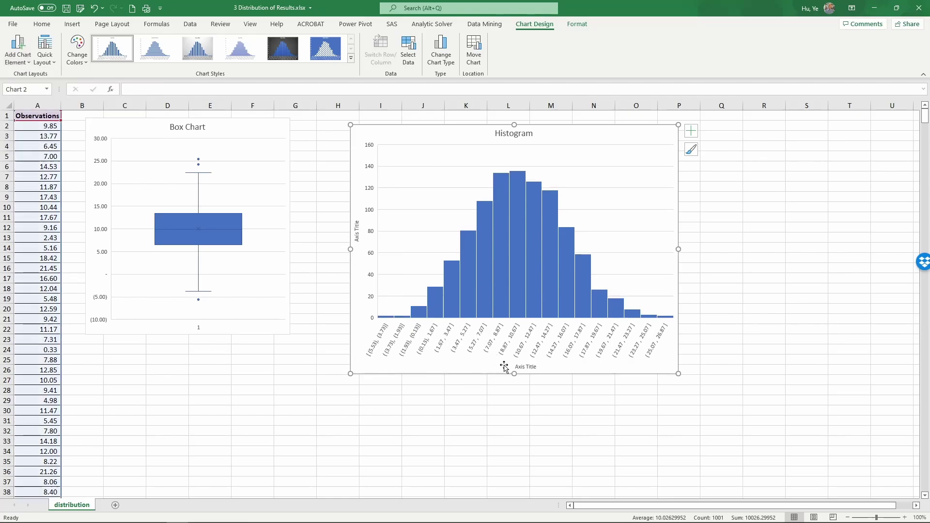
click(527, 365)
text(Value range)
click(356, 237)
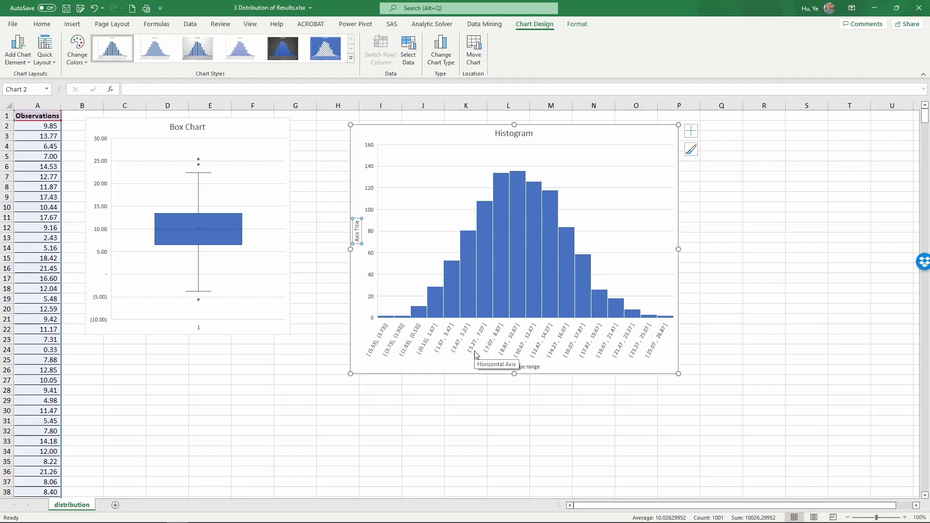
text(Numbe)
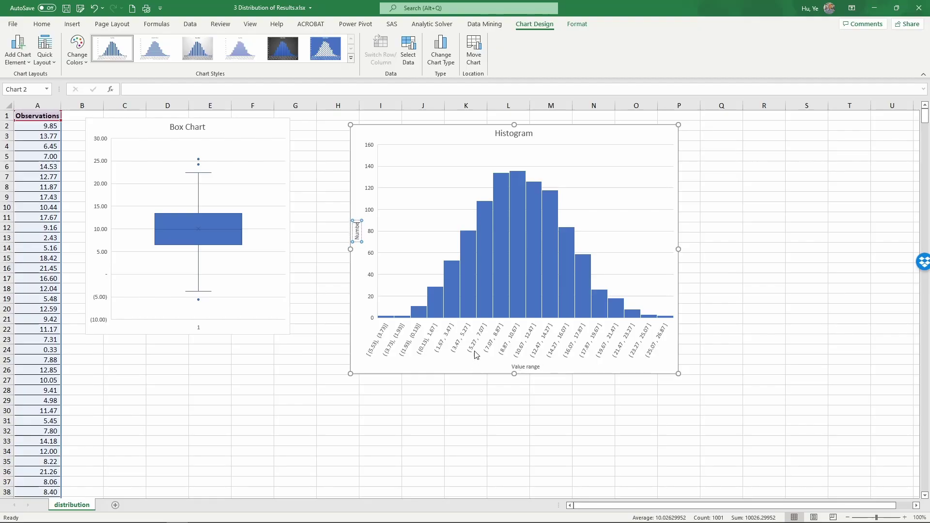
text(r of ob)
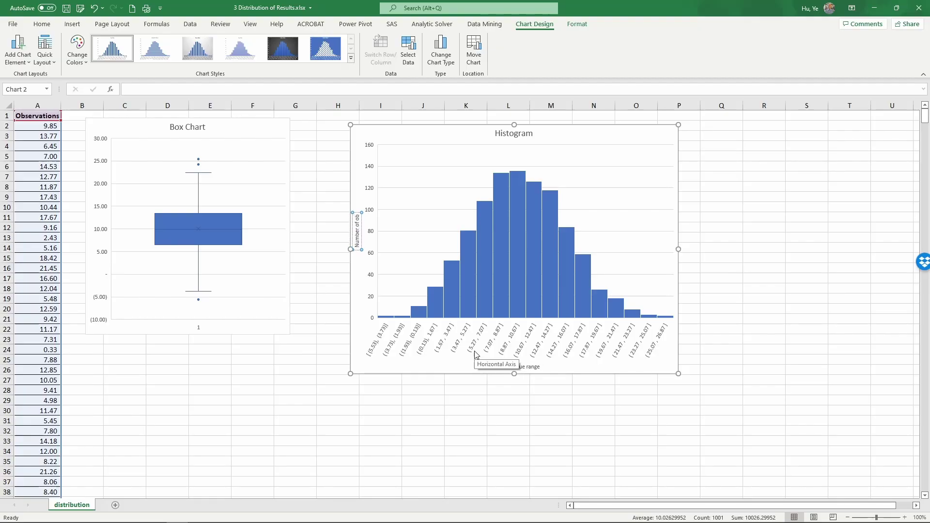
text(servations)
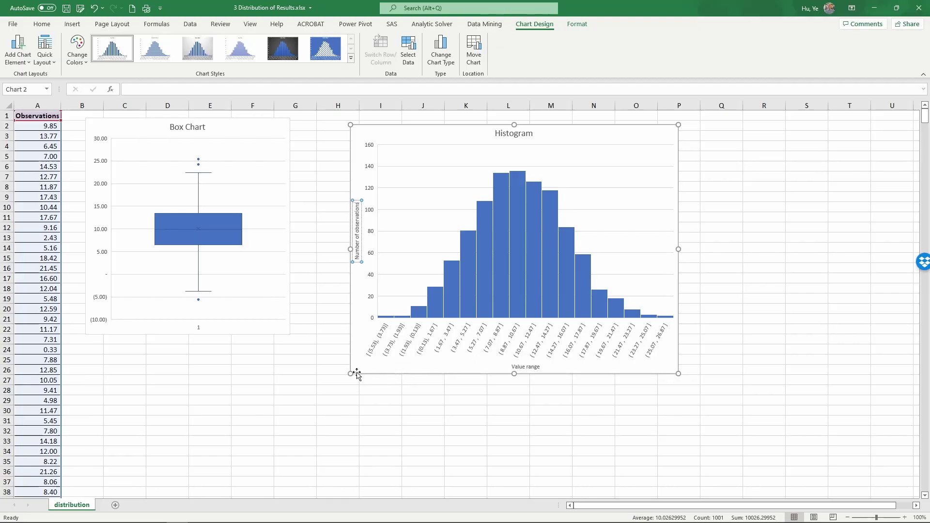
drag(351, 372, 294, 427)
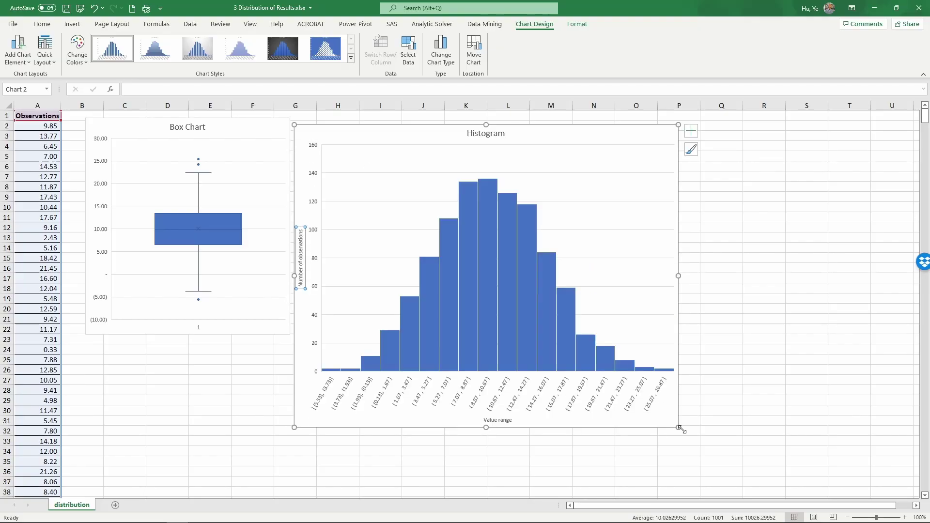
drag(677, 427, 792, 448)
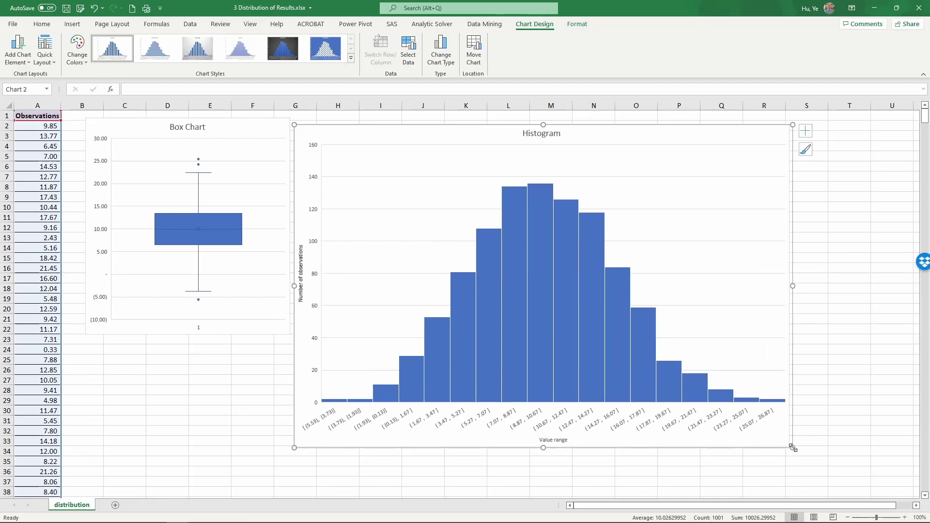
Set the histogram's horizontal axis to a fixed bin width of 1
double_click(536, 417)
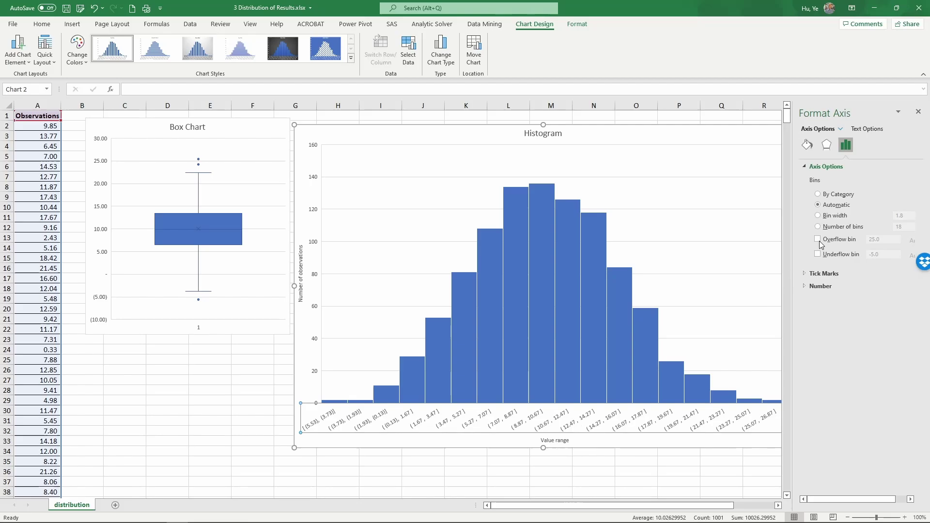
click(817, 216)
drag(905, 216, 892, 217)
text(1)
key(Return)
Enable an underflow bin at 0 and an overflow bin at 20
click(818, 254)
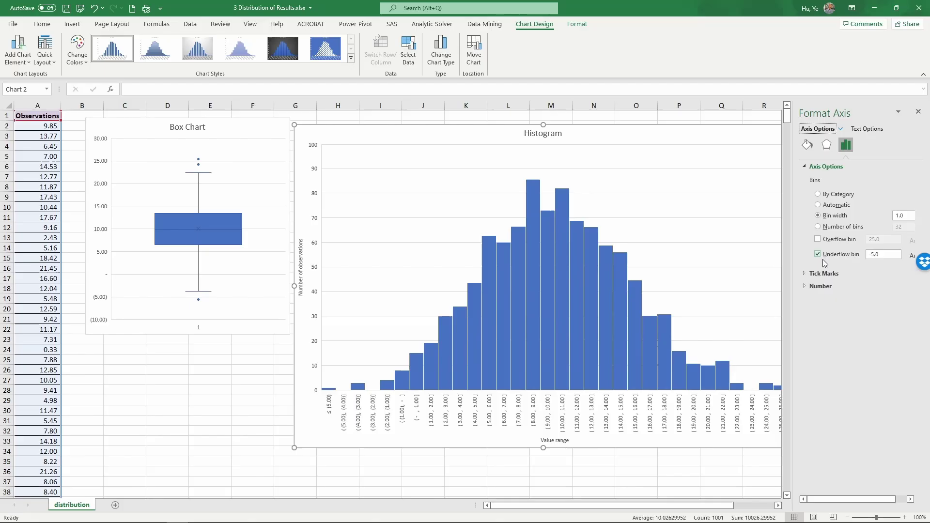
drag(886, 255, 863, 254)
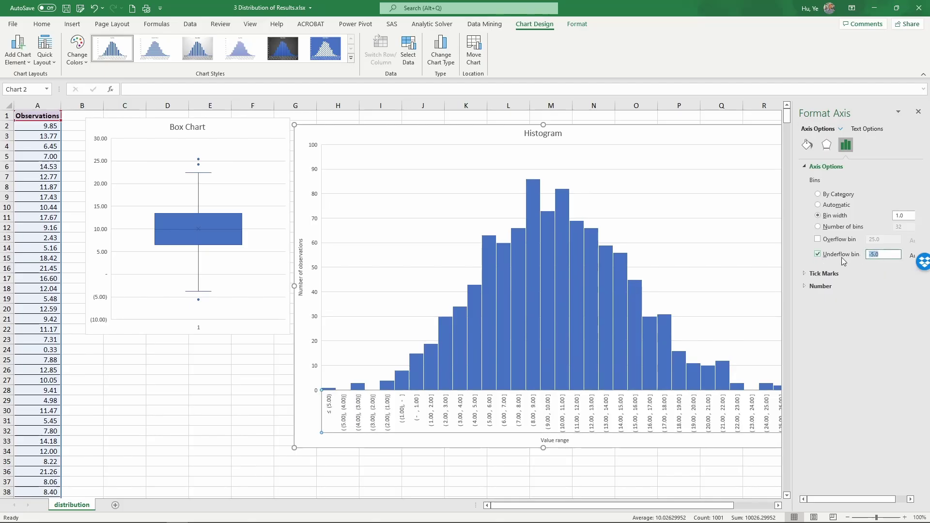
text(0)
click(818, 242)
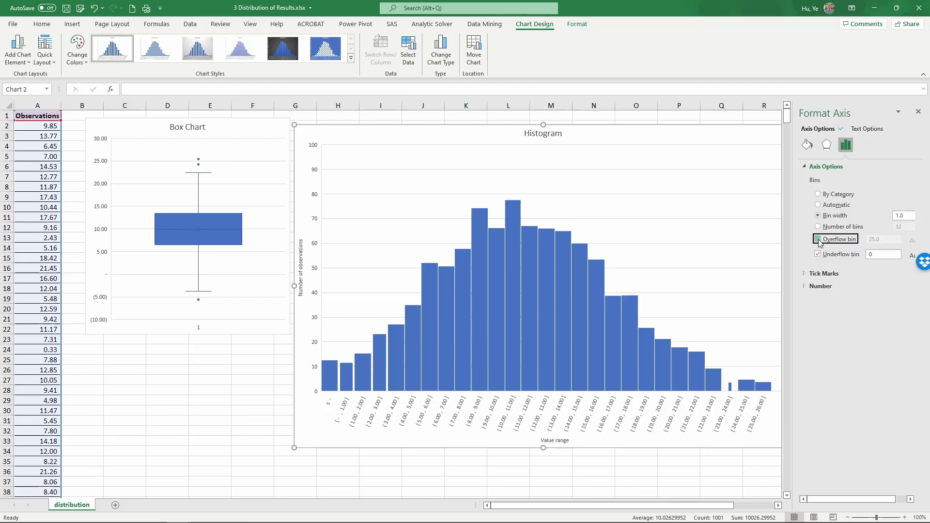
click(818, 240)
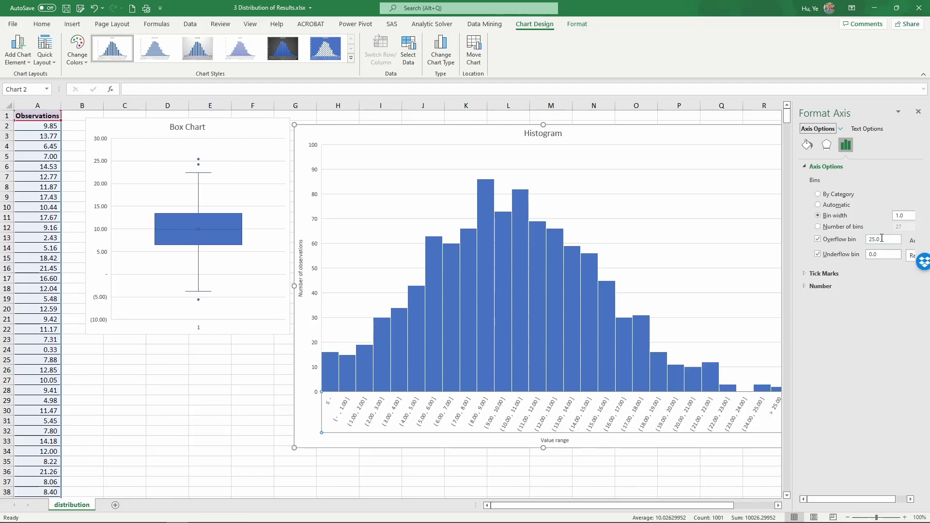
drag(882, 239, 867, 239)
text(20)
click(918, 112)
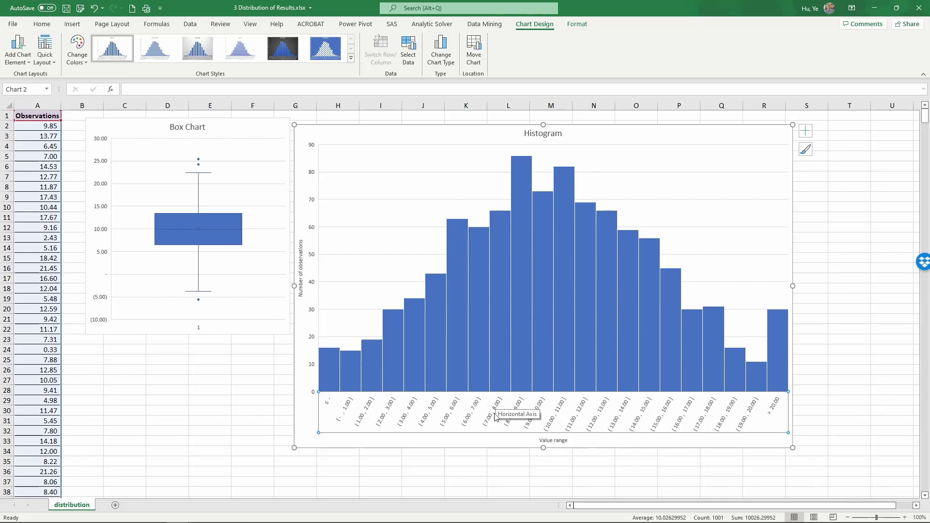
Recalculate the random observations three times with F9 so both charts refresh
key(F9)
key(F9)
key(F9)
key(F9)
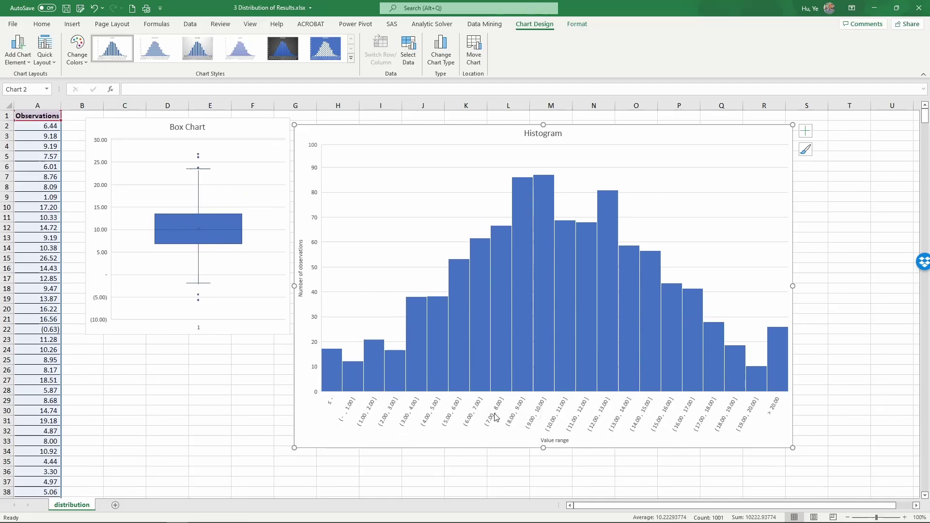
key(F9)
key(F9)
key(F9)
key(F9)
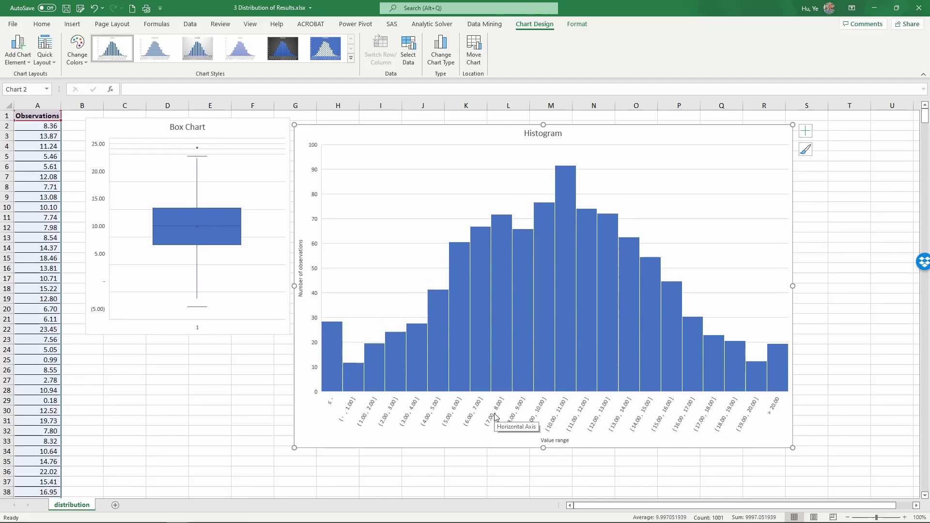
key(F9)
key(F9)
key(F9)
key(F9)
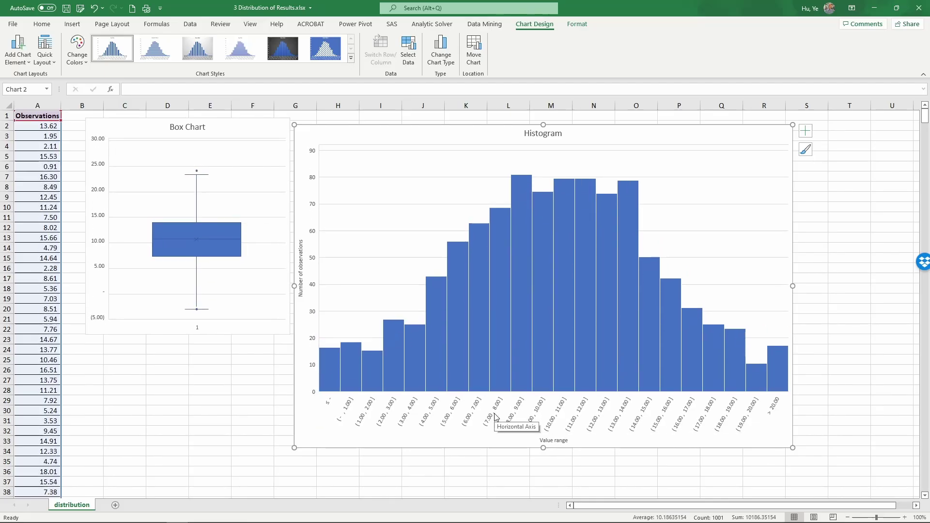
click(495, 416)
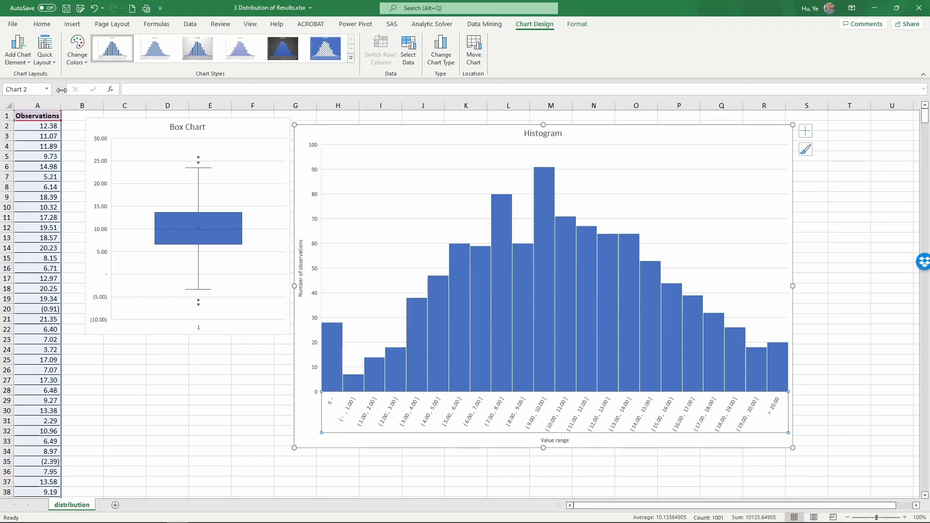
click(37, 106)
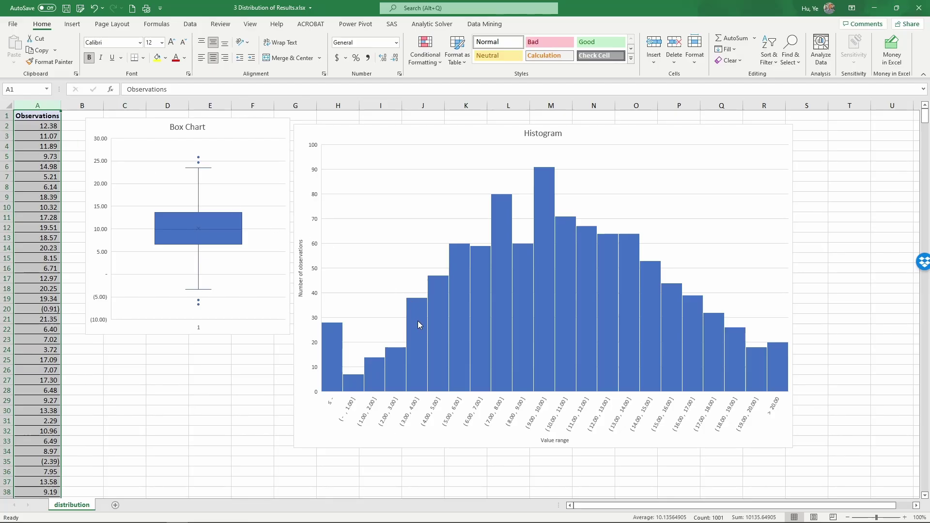
Select only the histogram's leftmost '≤ 0' underflow bar
mouse_move(419, 326)
click(324, 366)
click(333, 359)
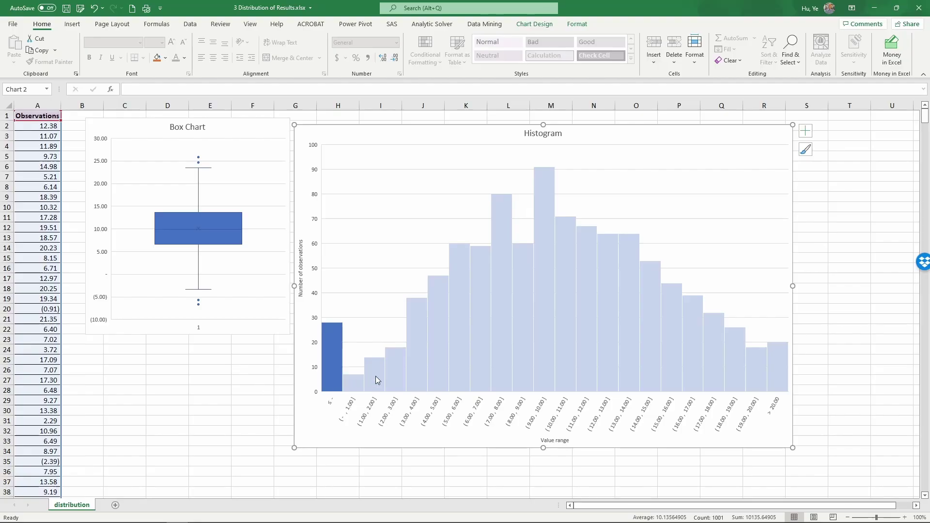
mouse_move(487, 325)
Type the heading 'Statistical tests for significance' into cell C24
click(126, 350)
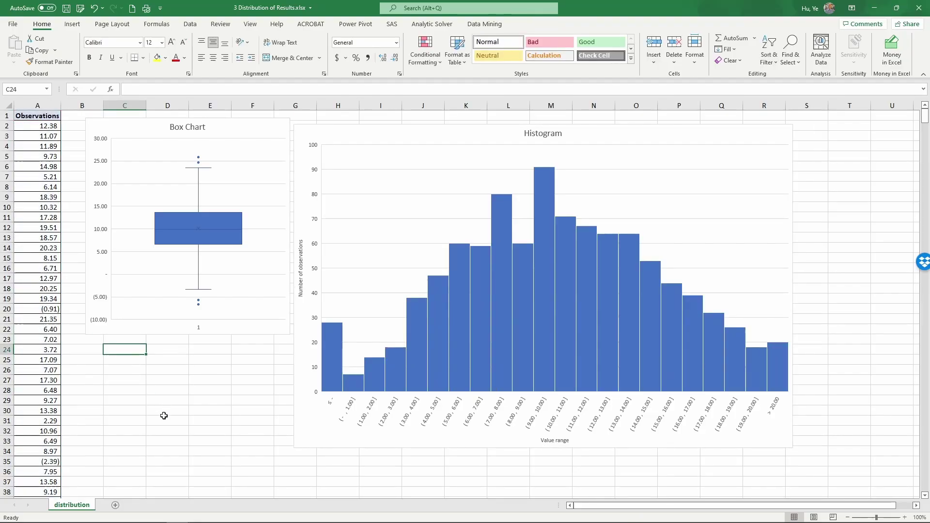
text(Stat)
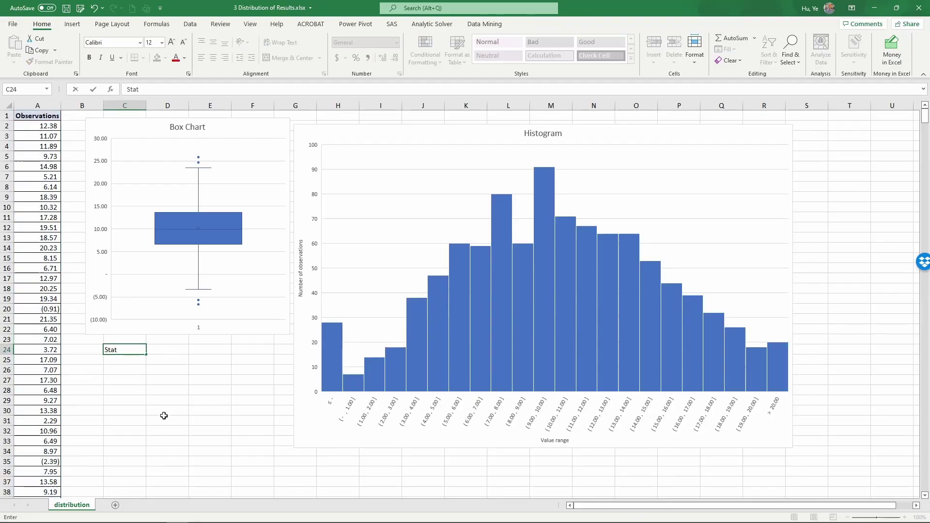
text(istical tests for significance)
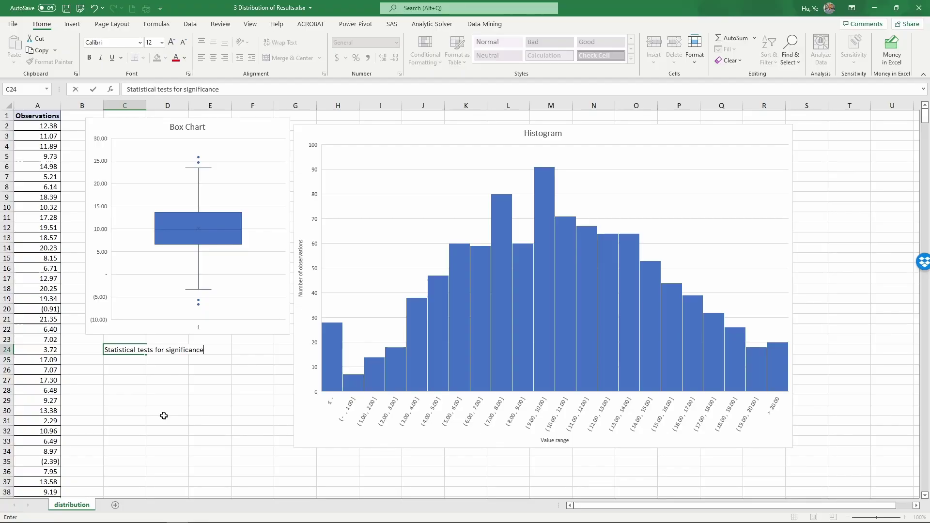
key(Return)
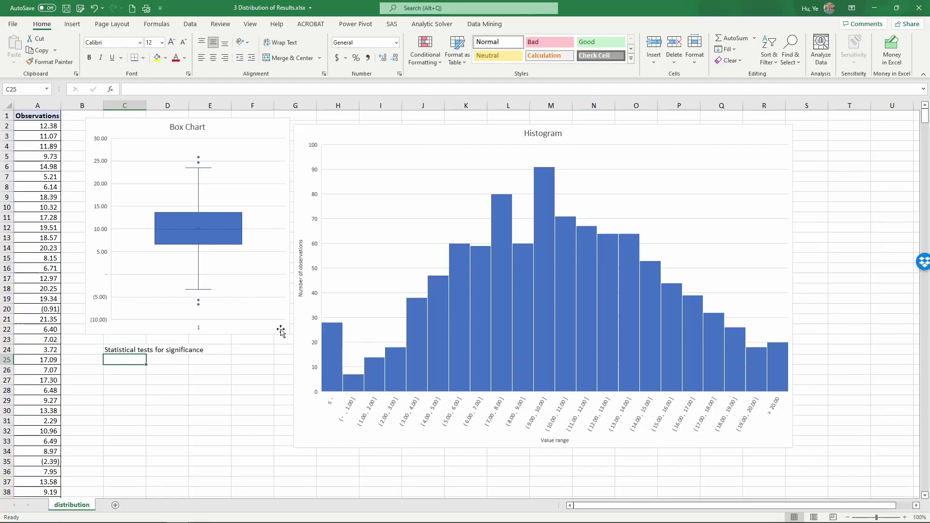
Select the histogram's leftmost bar on its own again
click(329, 346)
click(333, 354)
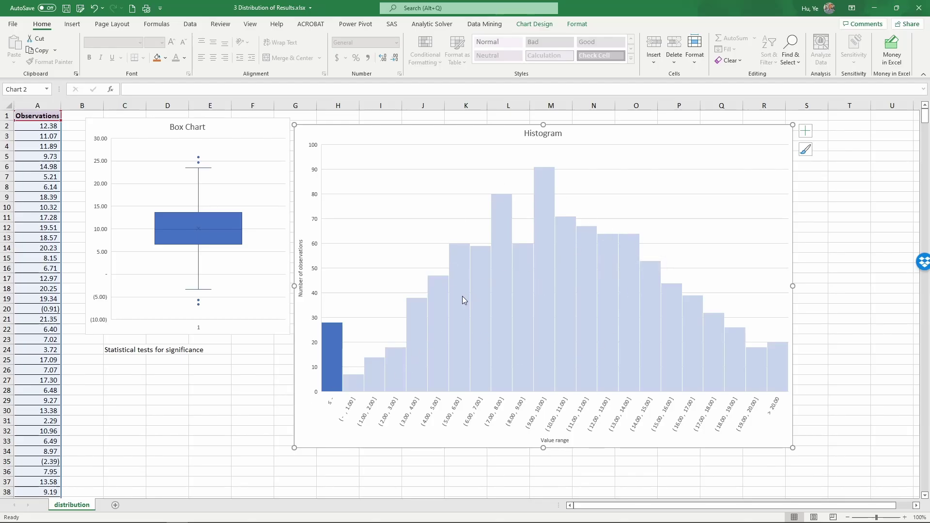
mouse_move(614, 289)
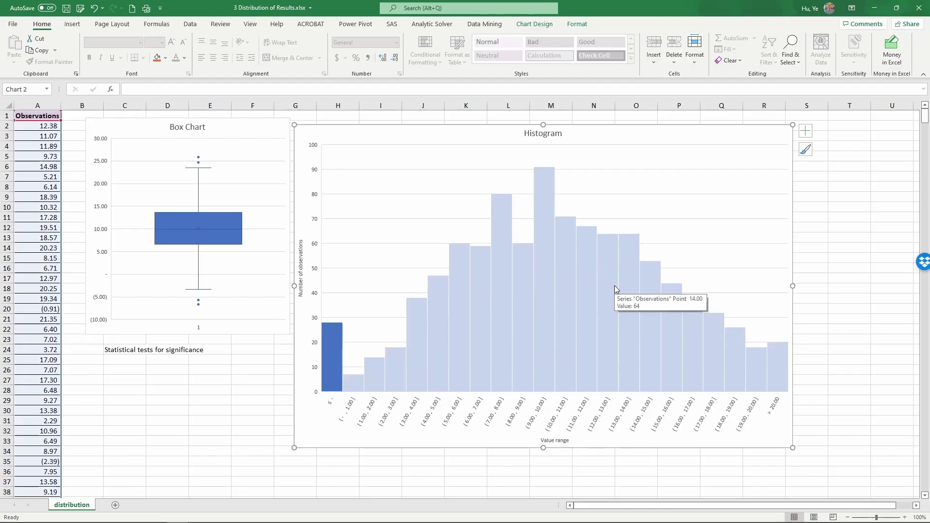
Count the observations in C26 with =COUNT(A2:A1001), returning 1000
click(133, 373)
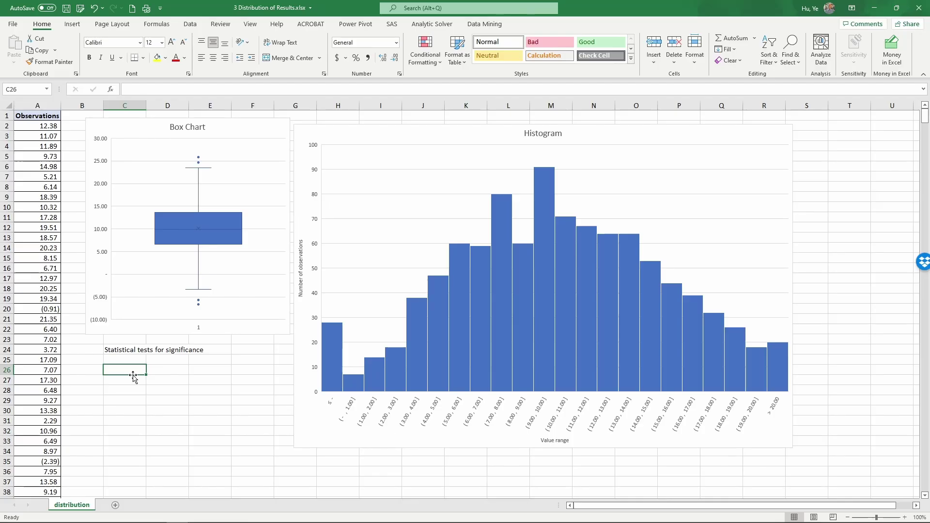
text(=)
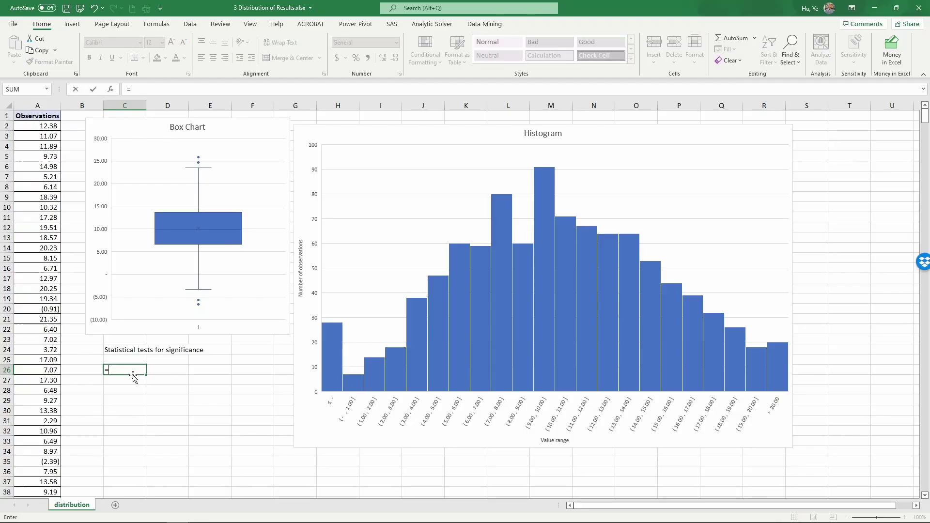
text(count()
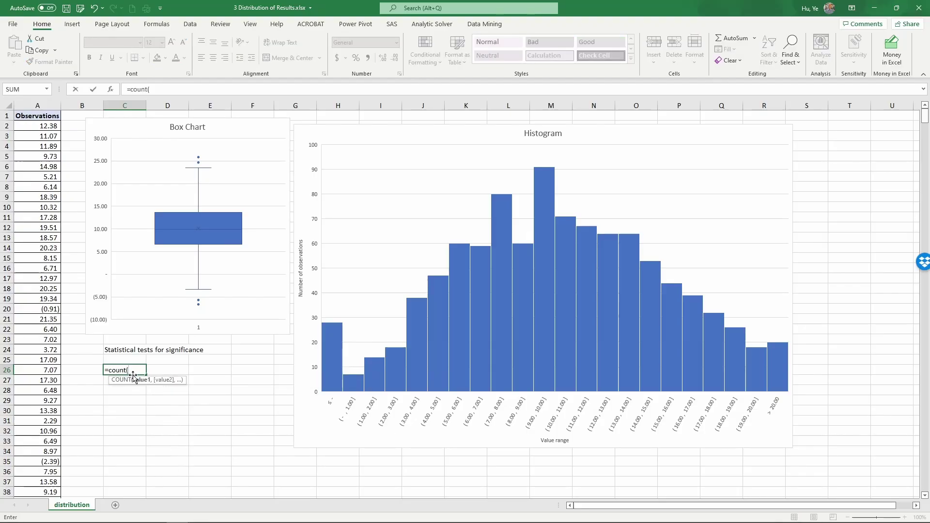
click(49, 124)
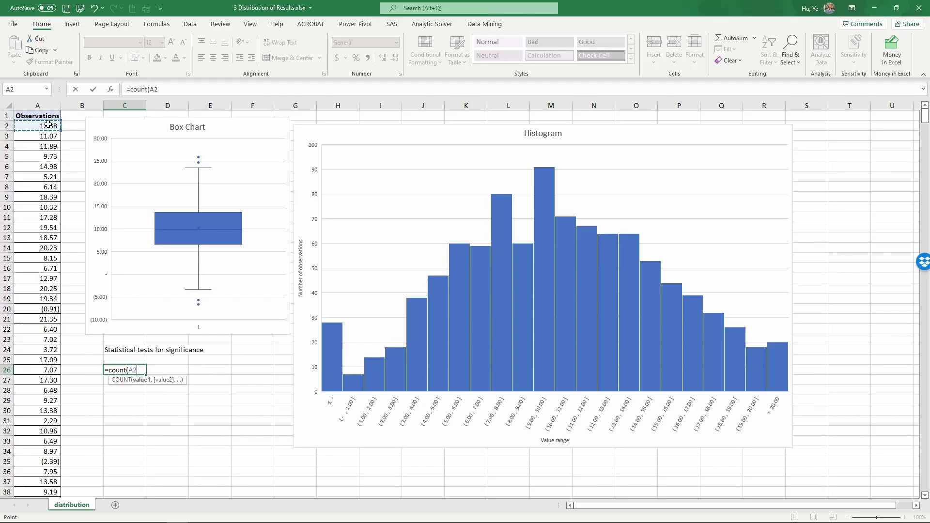
key(ctrl+shift+Down)
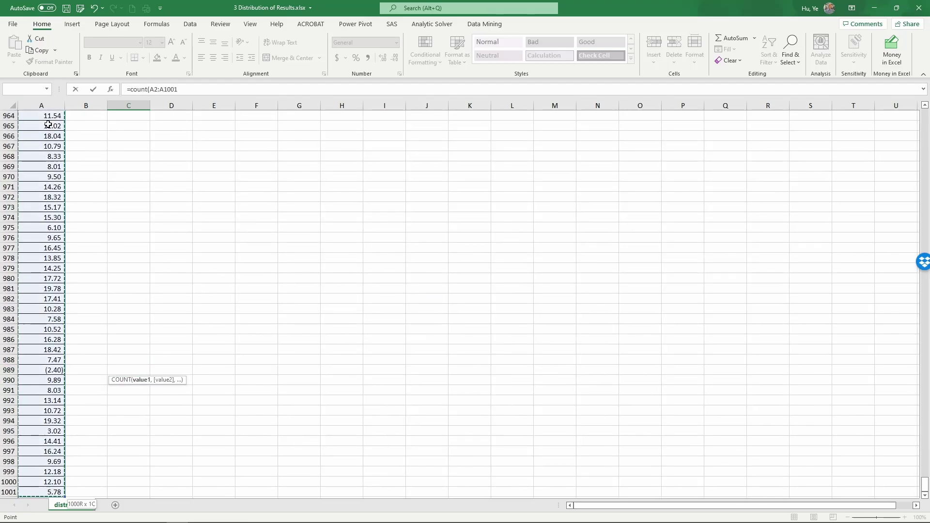
text())
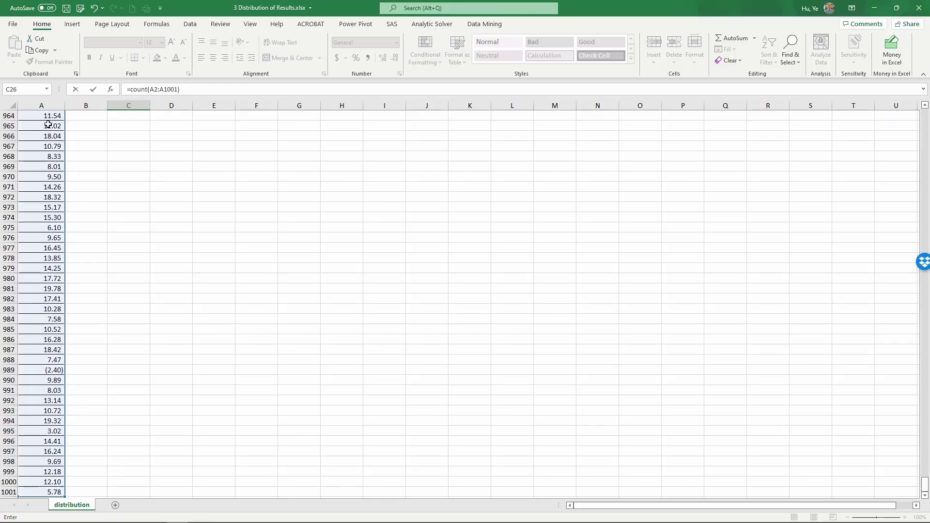
key(Return)
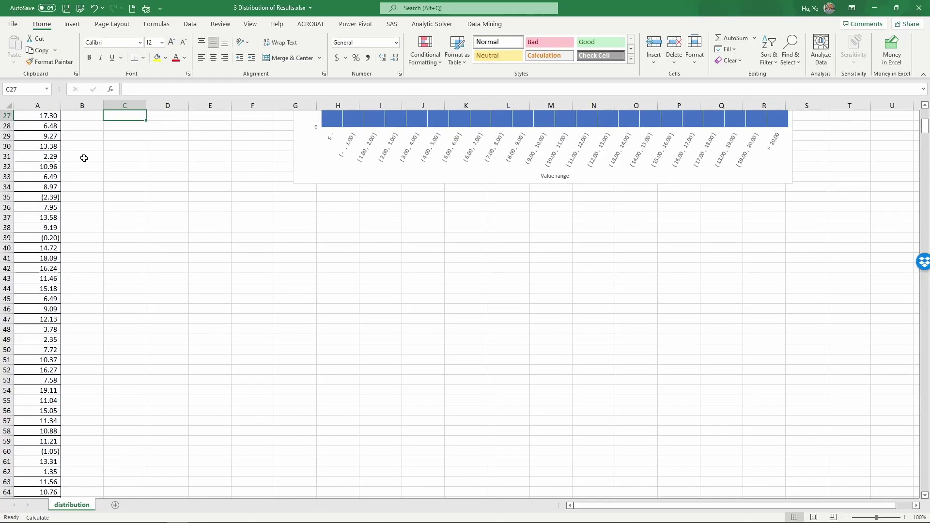
Label C25 'Total obs' and D25 'howmany<0'
key(Up)
key(Up)
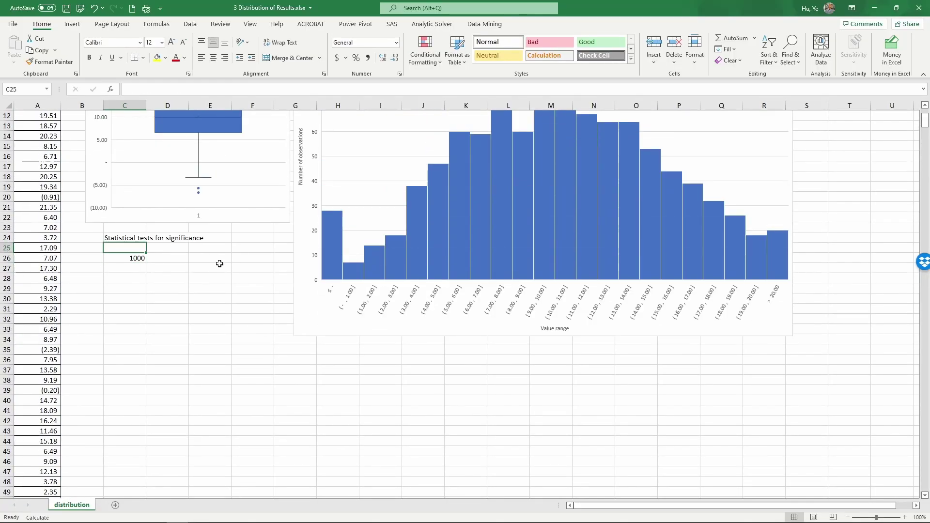
text(Total obs)
key(Return)
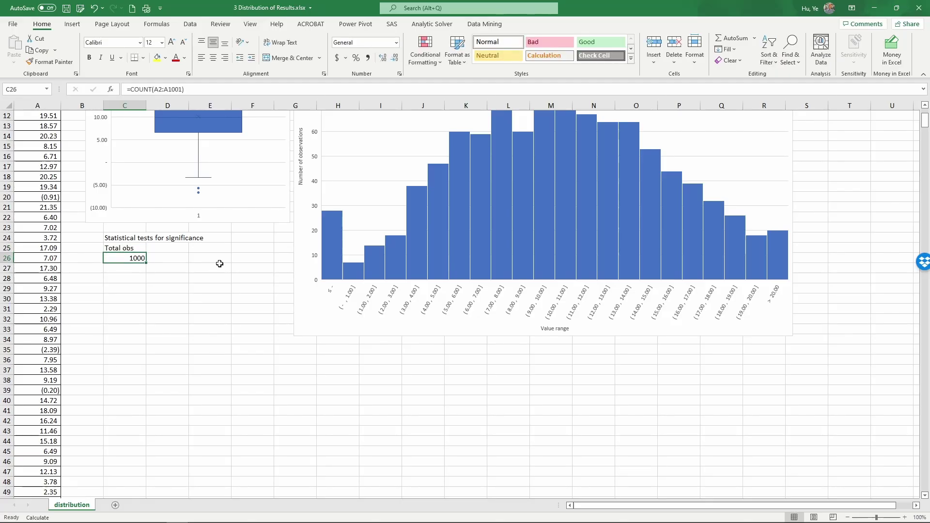
key(Up)
key(Right)
text(how)
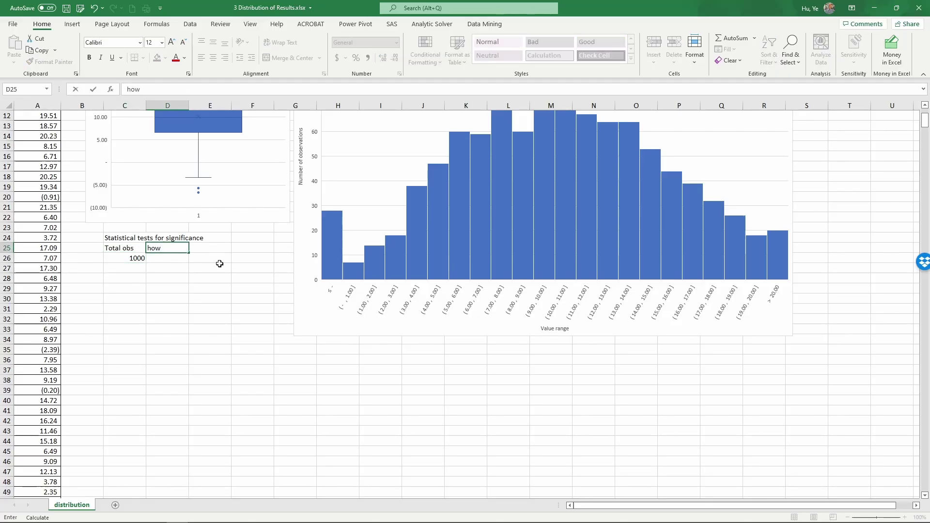
text(many<0)
Enter =COUNTIF(A2:A1001,"<0") in D26 under the howmany<0 label, giving 28
key(Return)
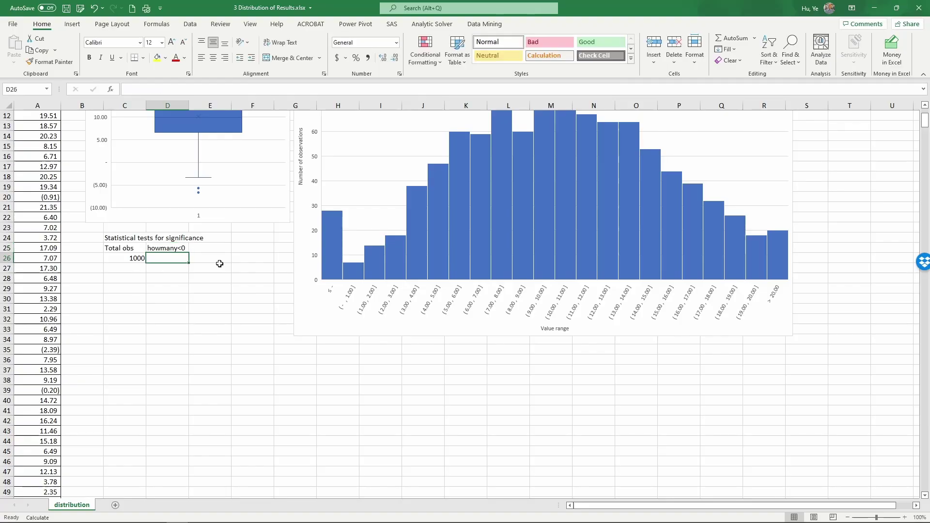
text(=coun)
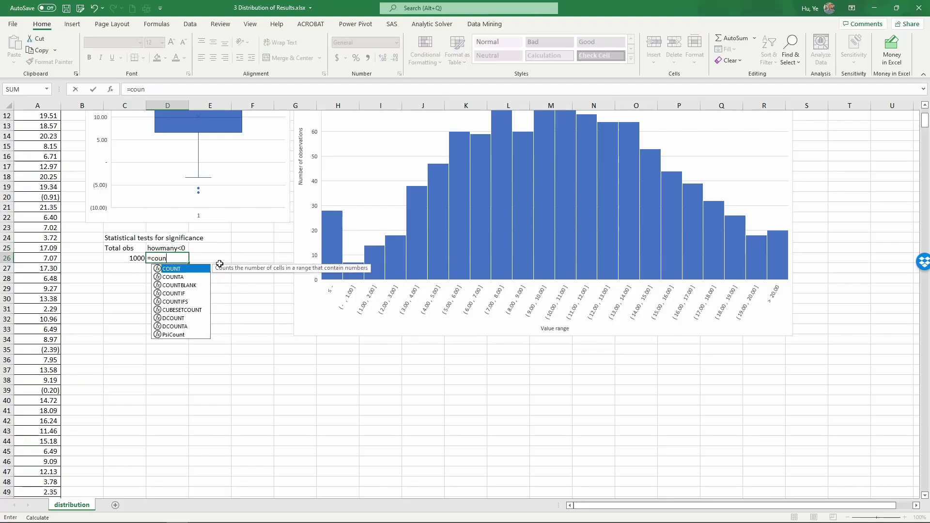
text(tif()
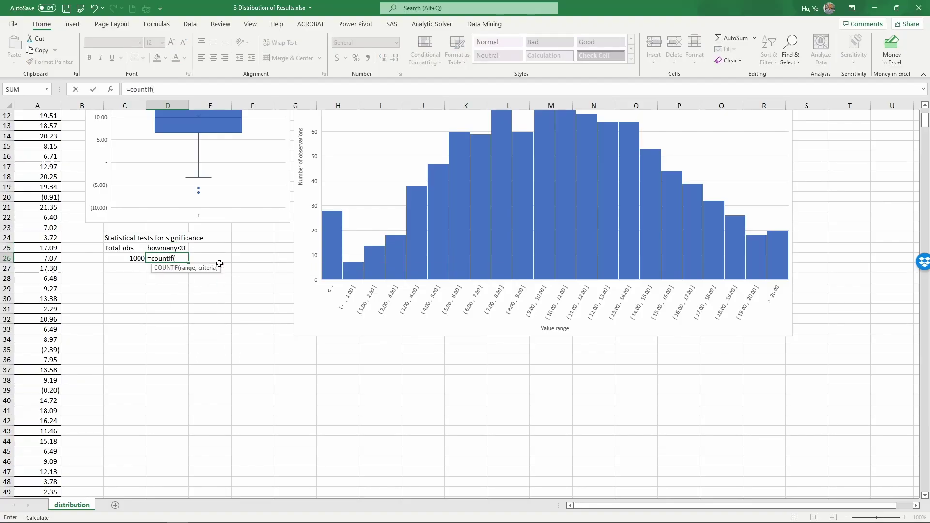
scroll(112, 186, up, 4)
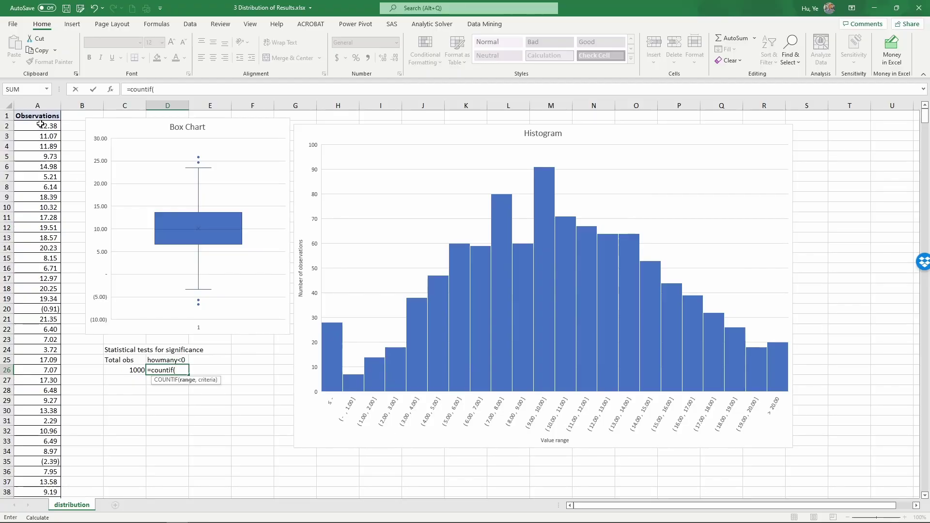
click(40, 124)
key(ctrl+shift+Down)
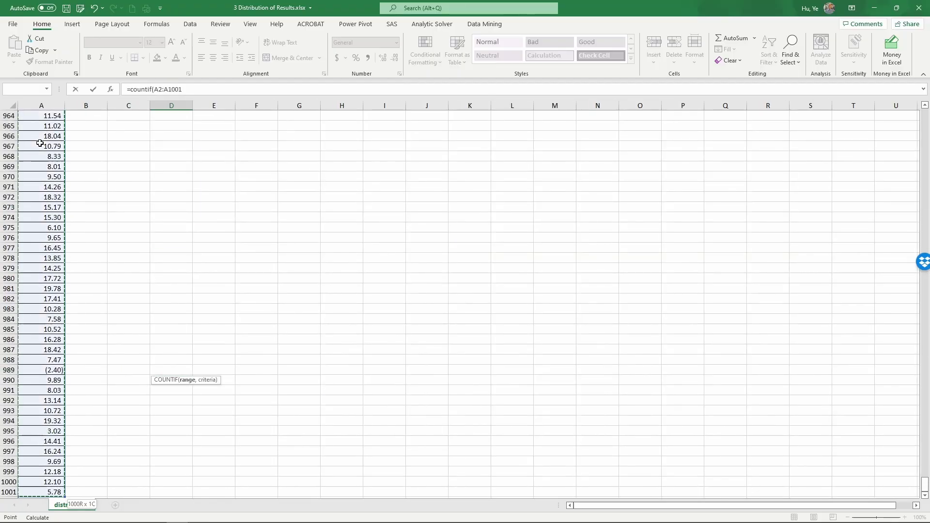
text(,"<0)
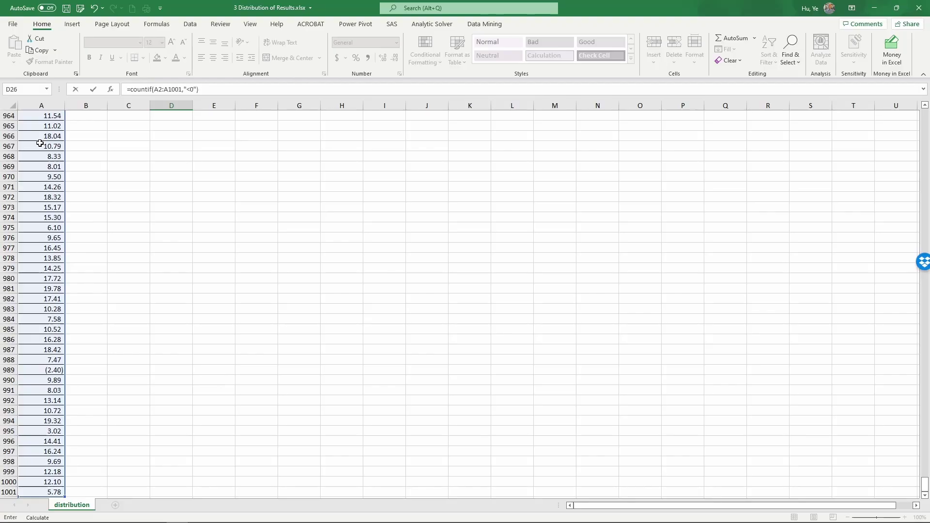
key(Return)
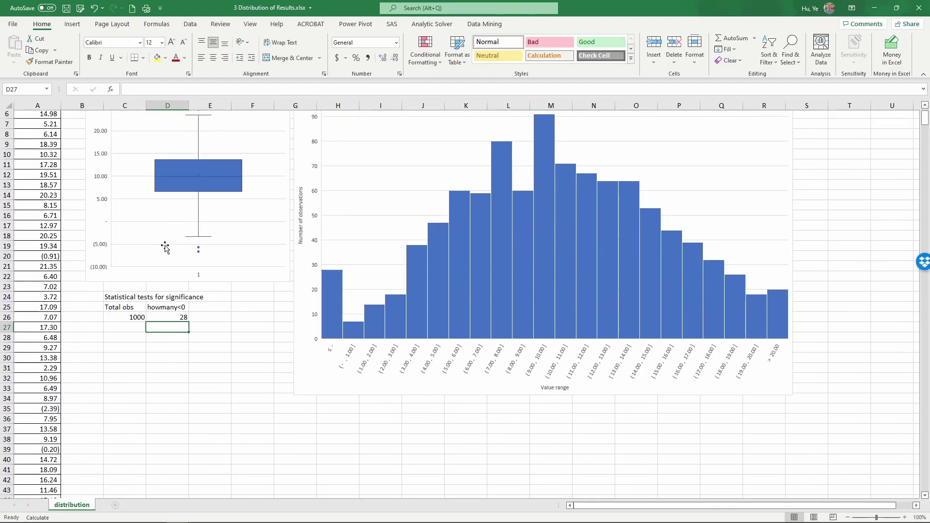
Check the negative-count formula in D26 and the total count in C26
scroll(164, 247, up, 2)
click(183, 369)
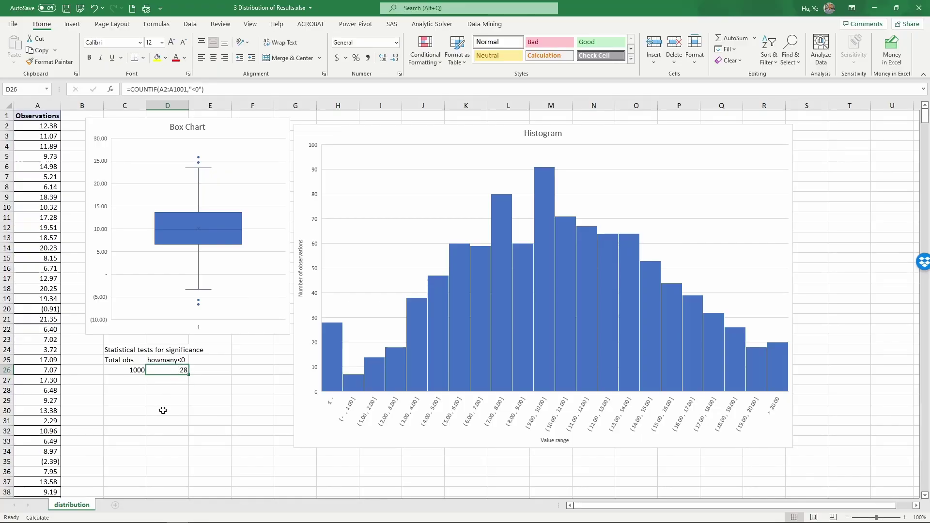
click(123, 371)
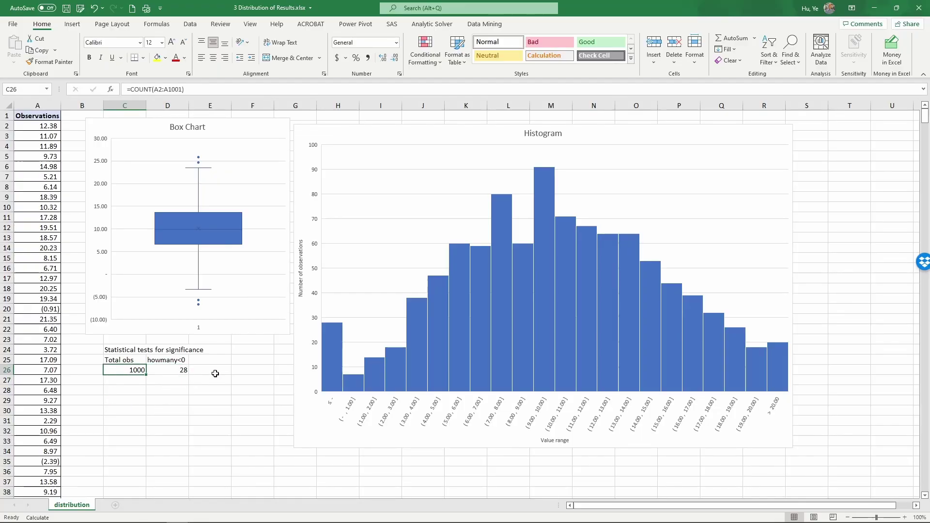
Label E25 'How frequent?' and enter =D26/C26 in E26
double_click(227, 358)
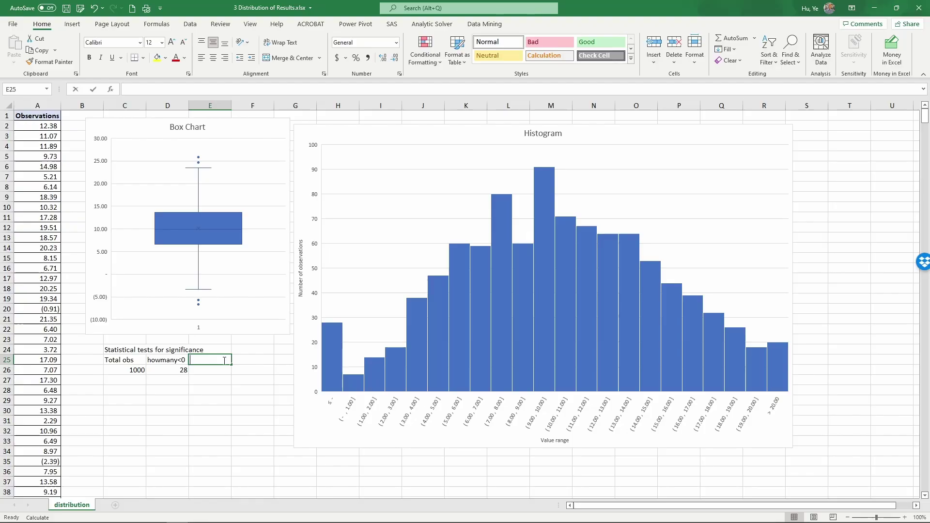
text(How freque)
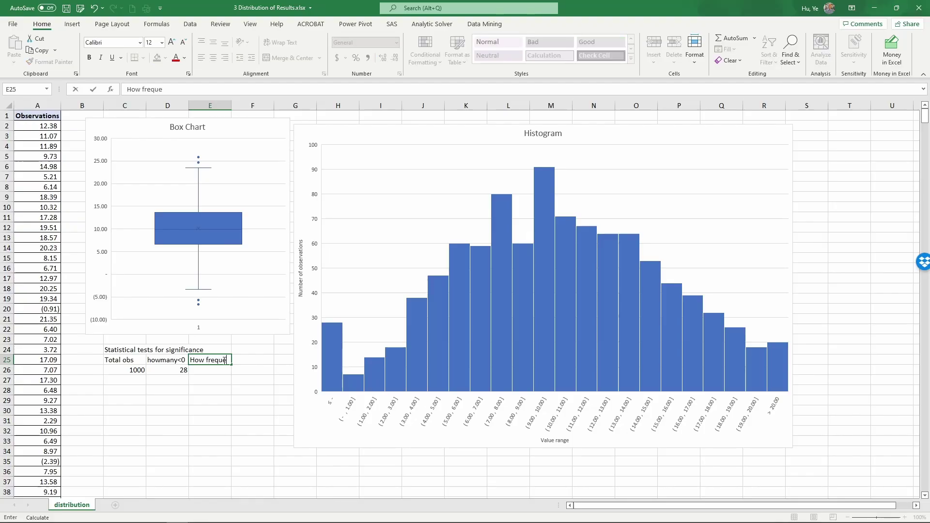
text(nt?)
key(Return)
text(=)
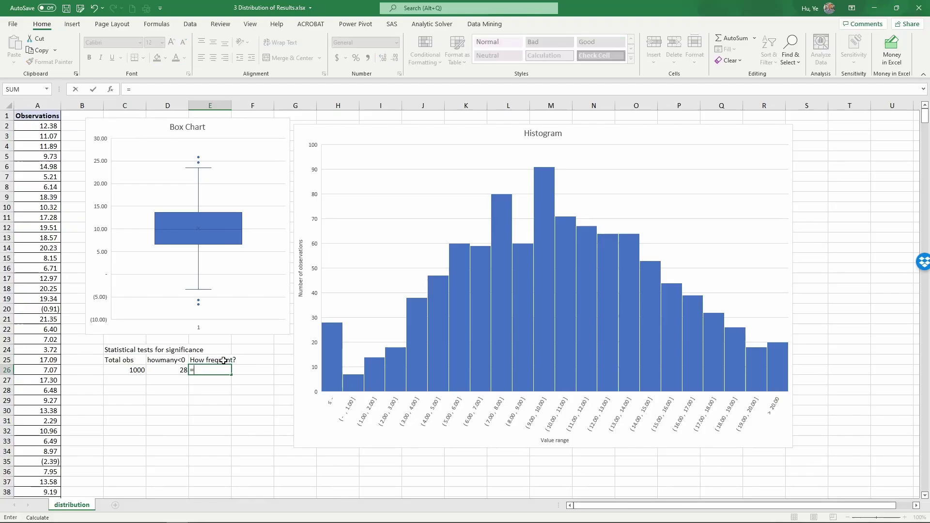
key(Left)
text(/)
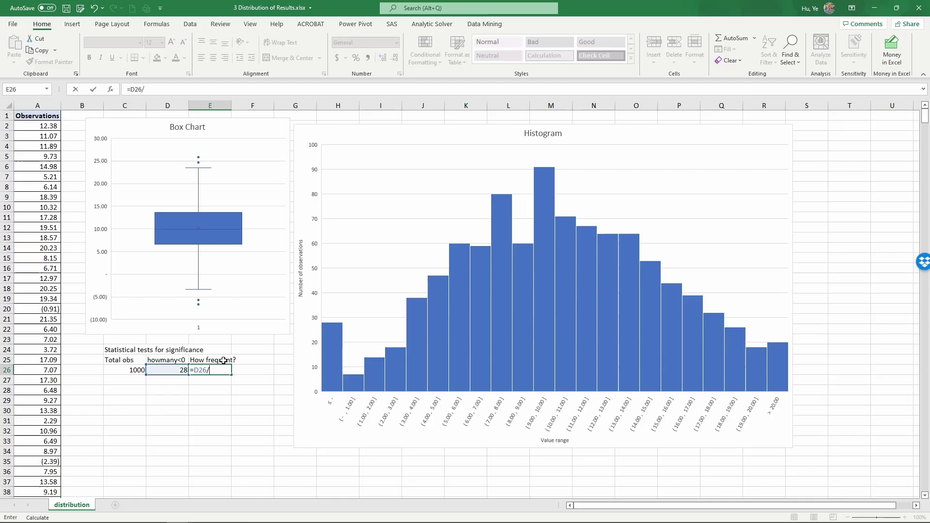
click(127, 370)
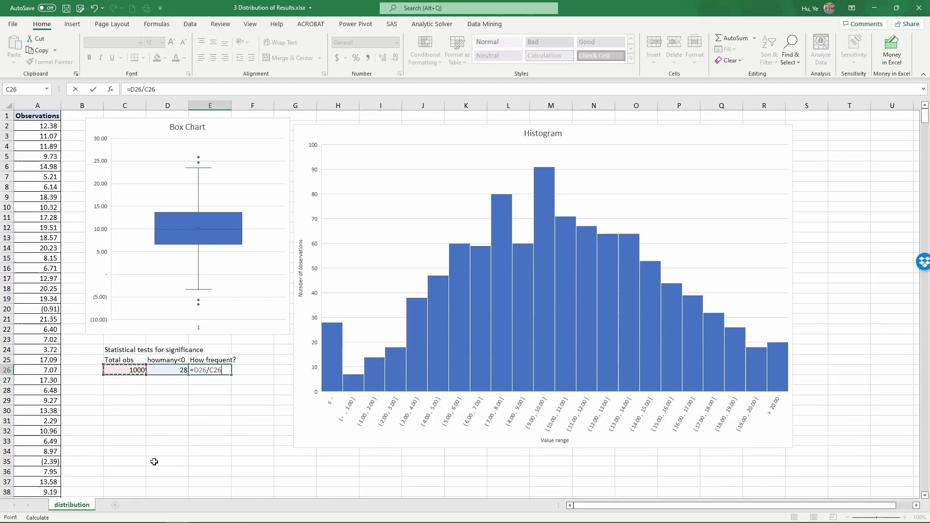
key(Return)
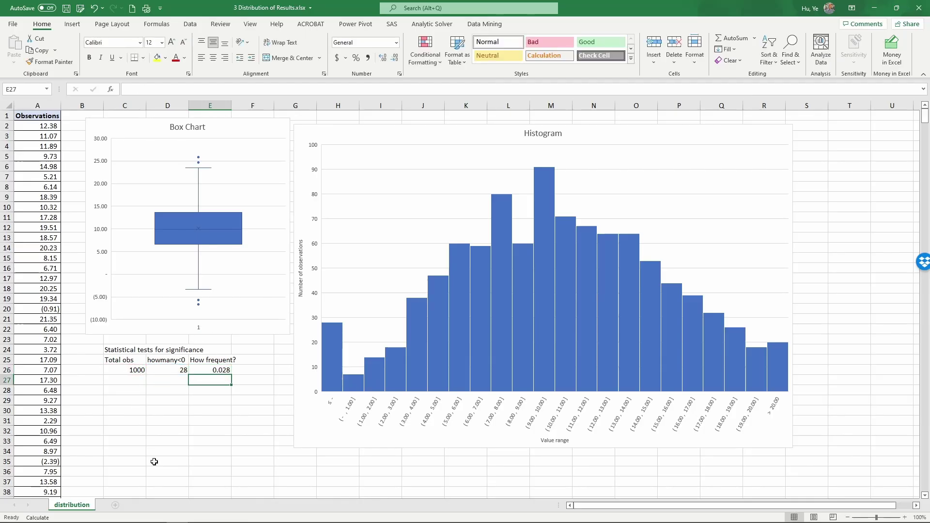
Format the E26 share as a percentage with two decimals, showing 2.80%
click(208, 371)
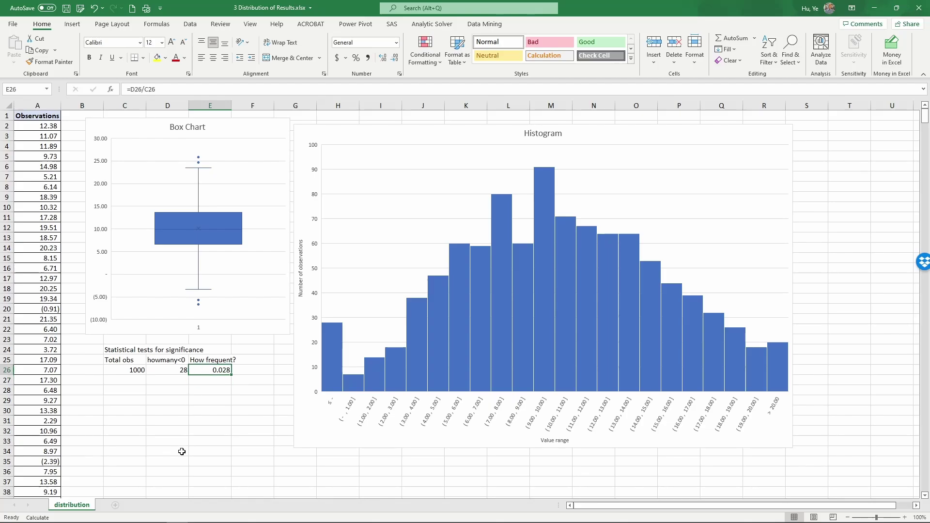
click(356, 58)
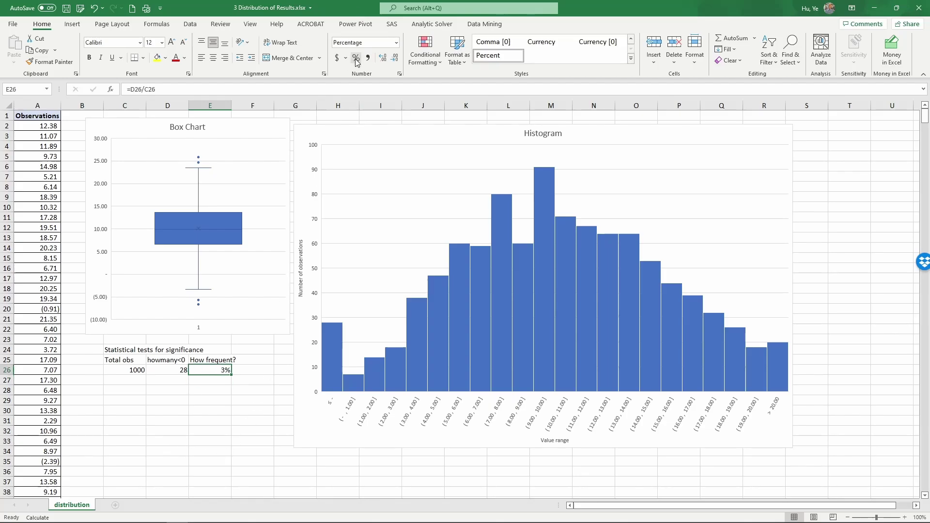
click(382, 60)
click(382, 60)
click(209, 385)
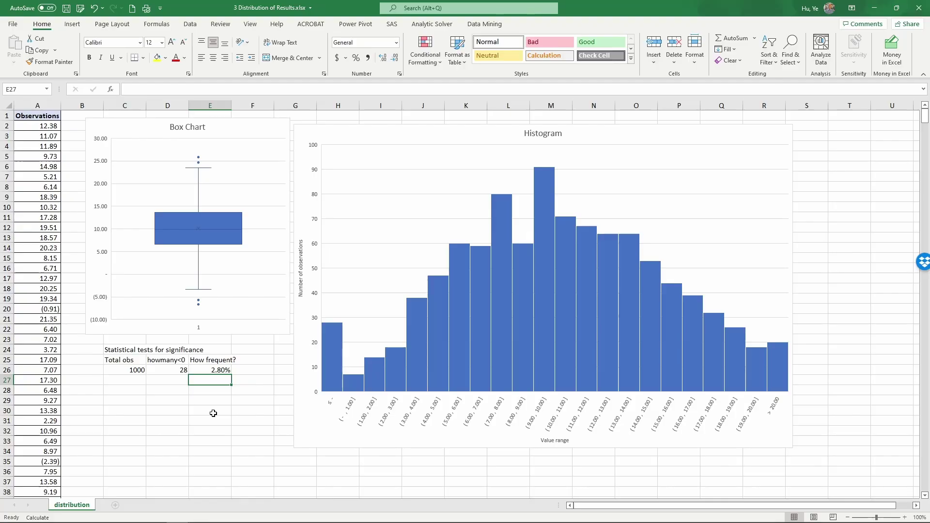
Enter a 5% threshold in E27 with "statistical significance" in E28
text(5%)
key(Return)
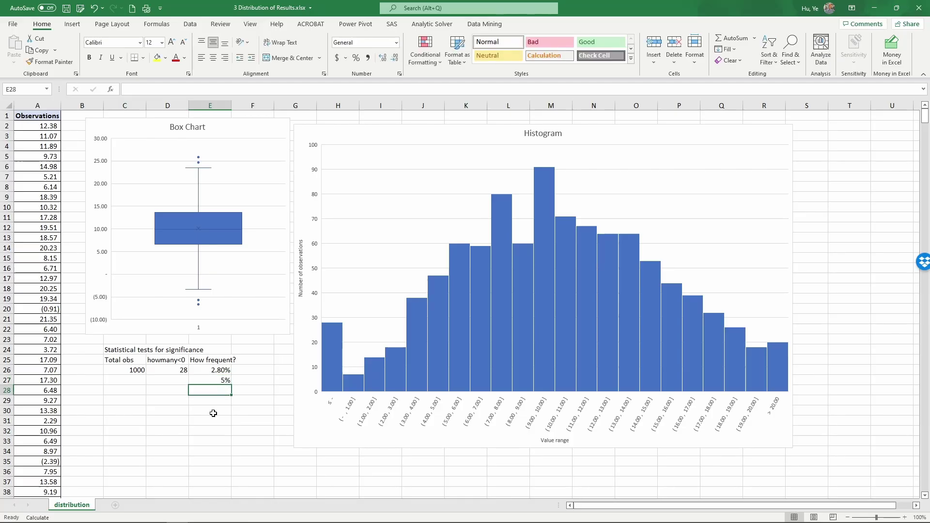
text("statistic)
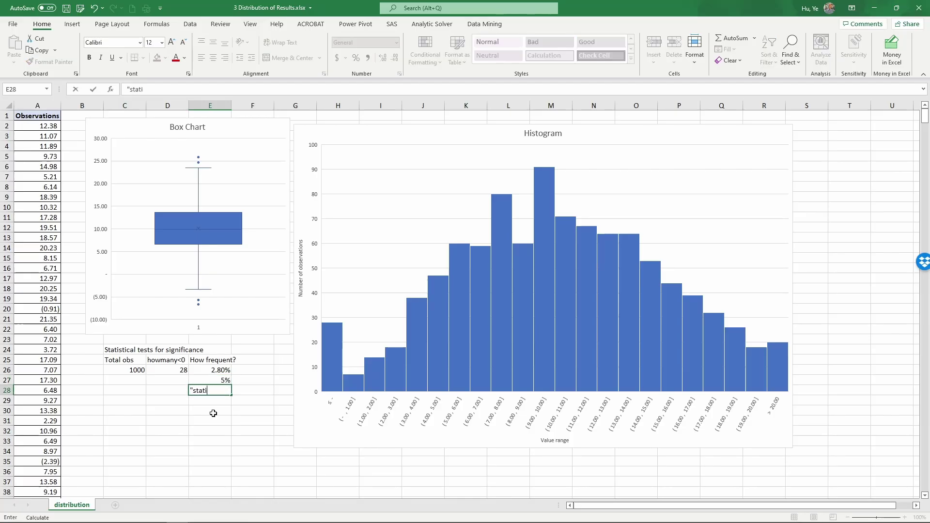
text(sig)
text(n)
text(ificance)
text(")
key(Return)
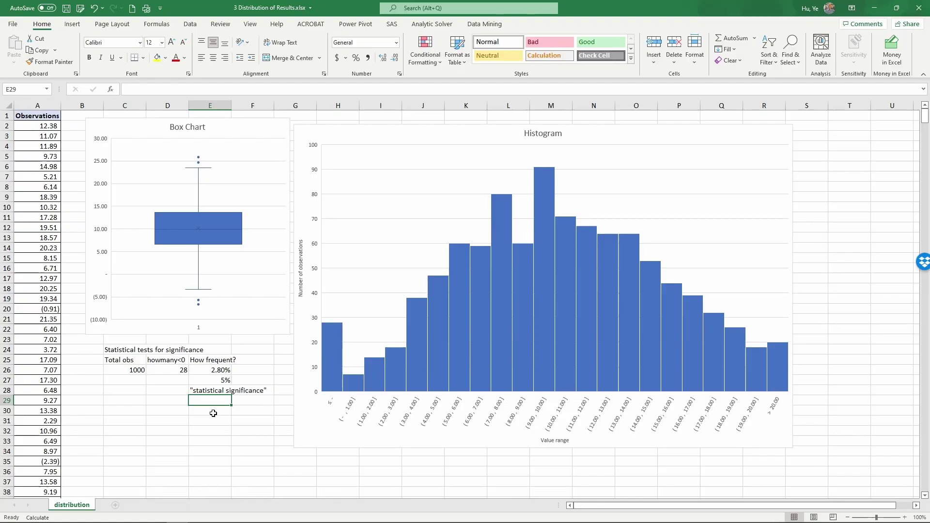
Review E26–E28, then select the Observations column from A1 to A1001
key(Up)
key(Up)
key(Up)
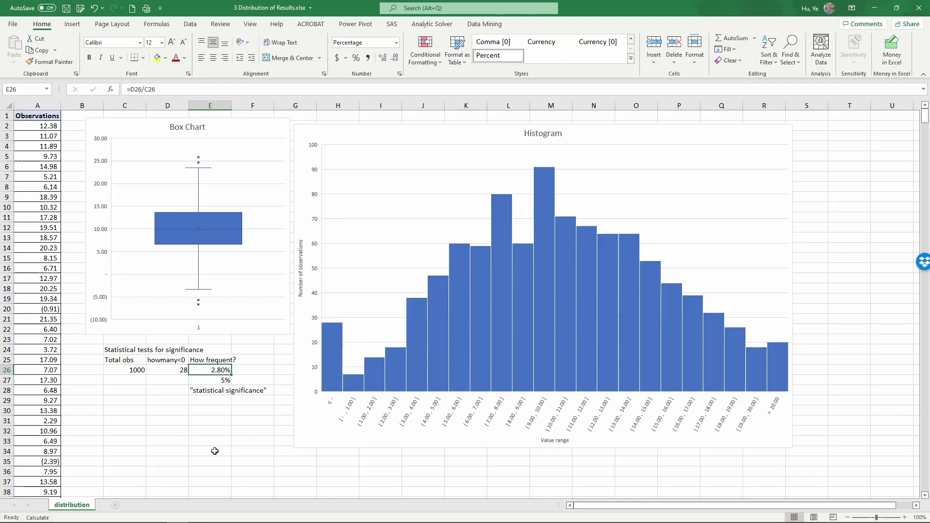
click(211, 382)
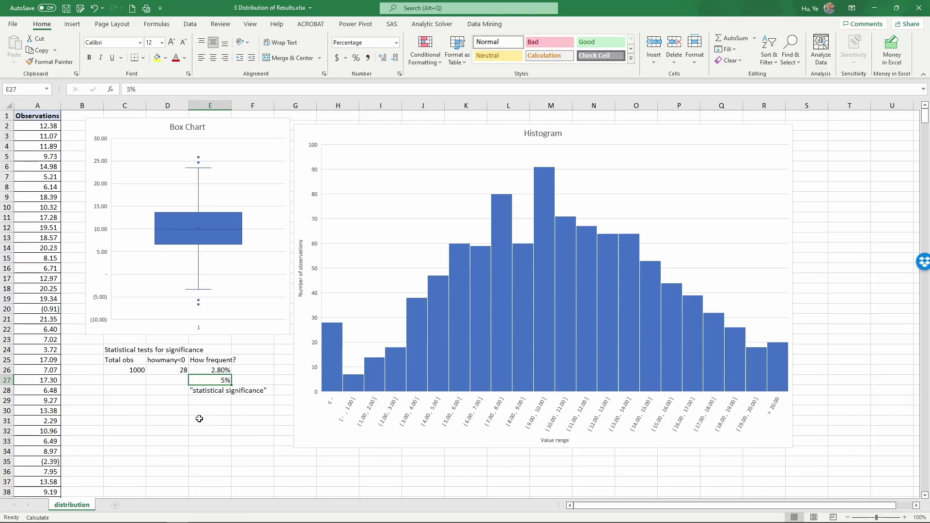
click(219, 373)
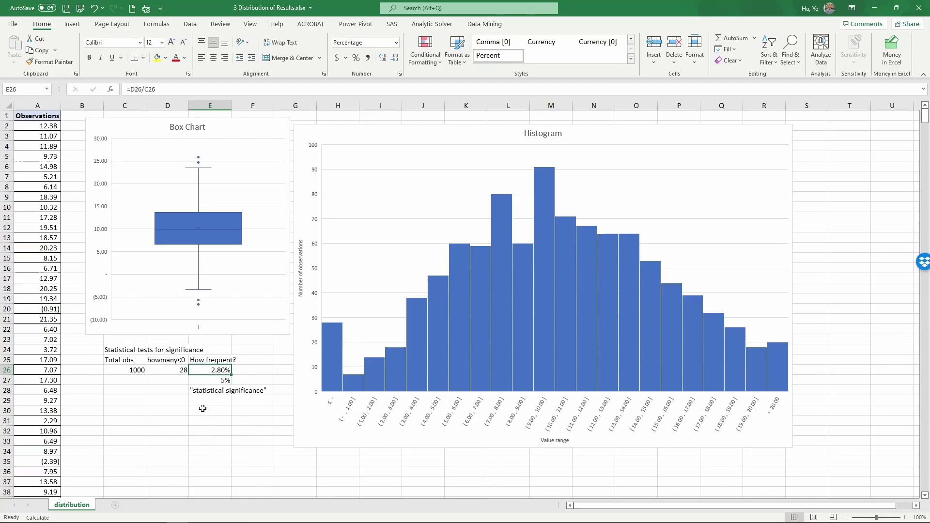
click(207, 390)
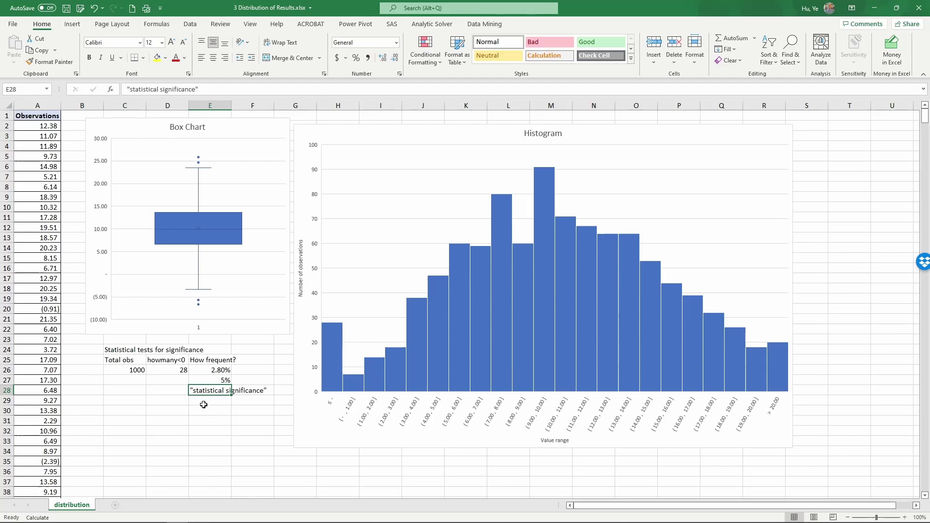
click(54, 120)
key(ctrl+shift+Down)
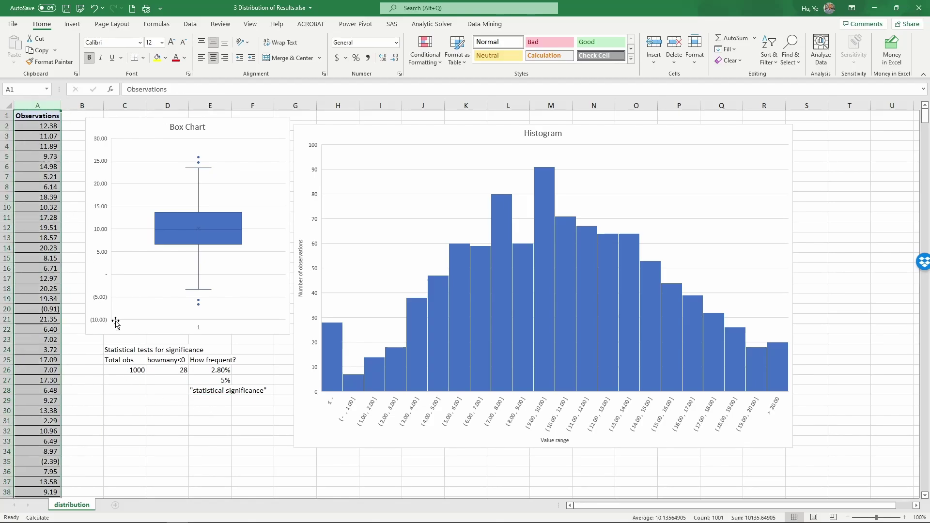
Enter =AVERAGE(A2:A1001) in C27, giving a mean of 10.14
click(137, 381)
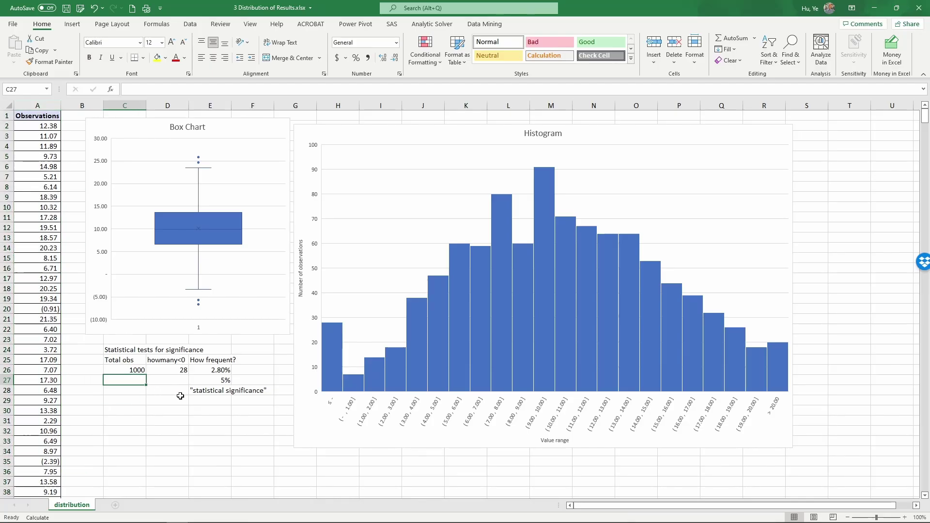
text(=average()
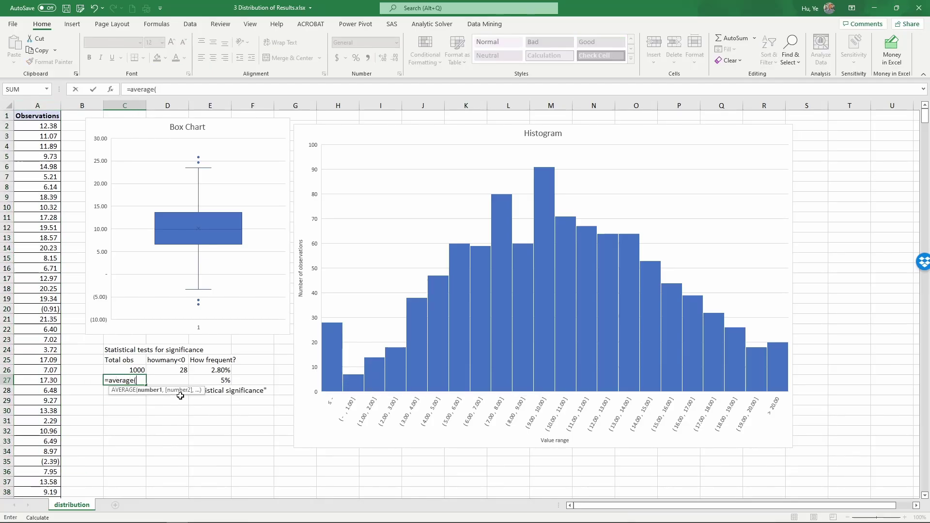
click(47, 124)
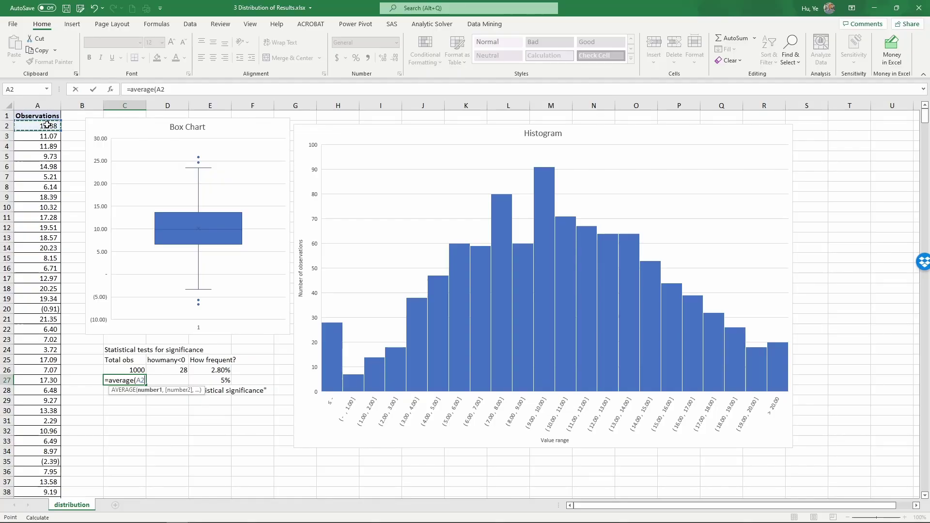
key(ctrl+shift+Down)
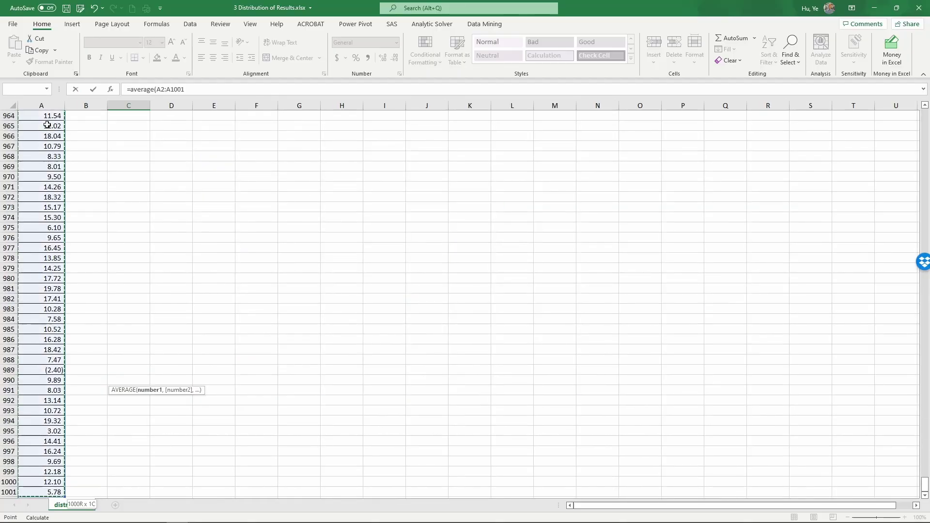
key(Return)
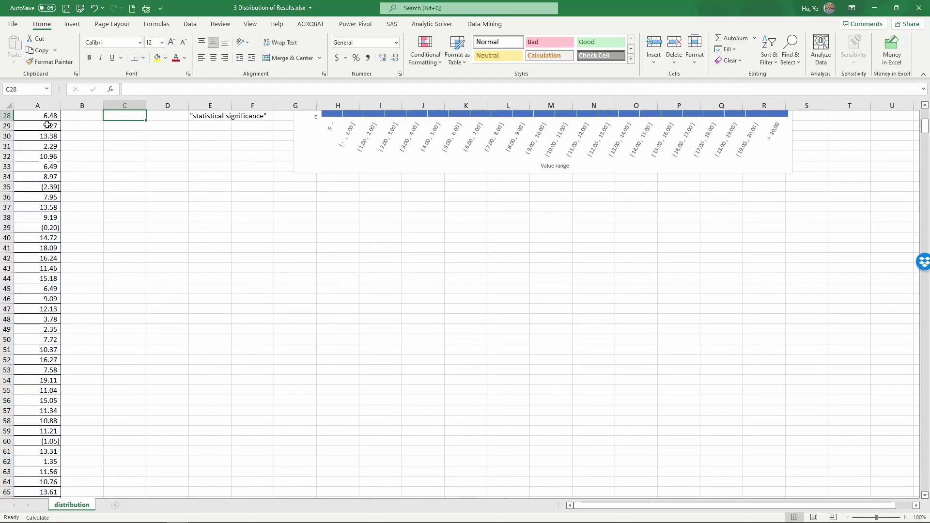
scroll(109, 238, up, 6)
click(126, 289)
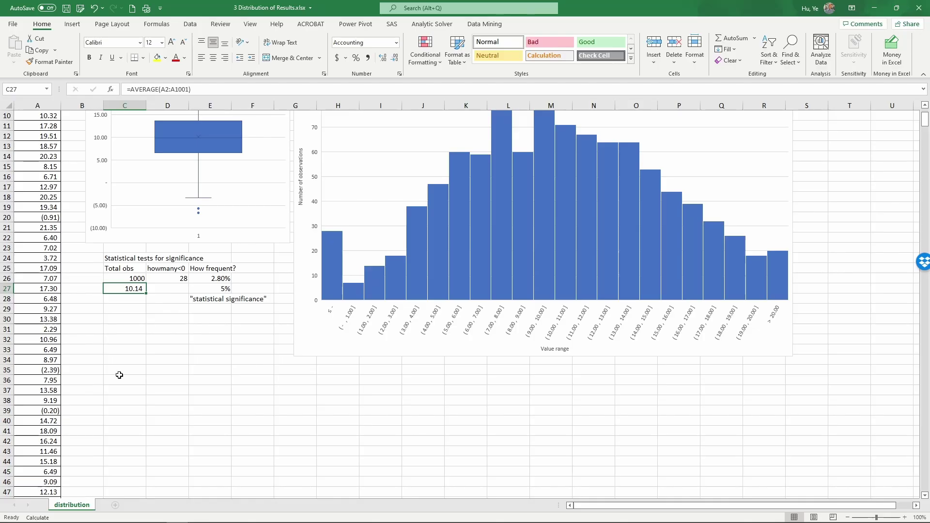
scroll(119, 375, up, 3)
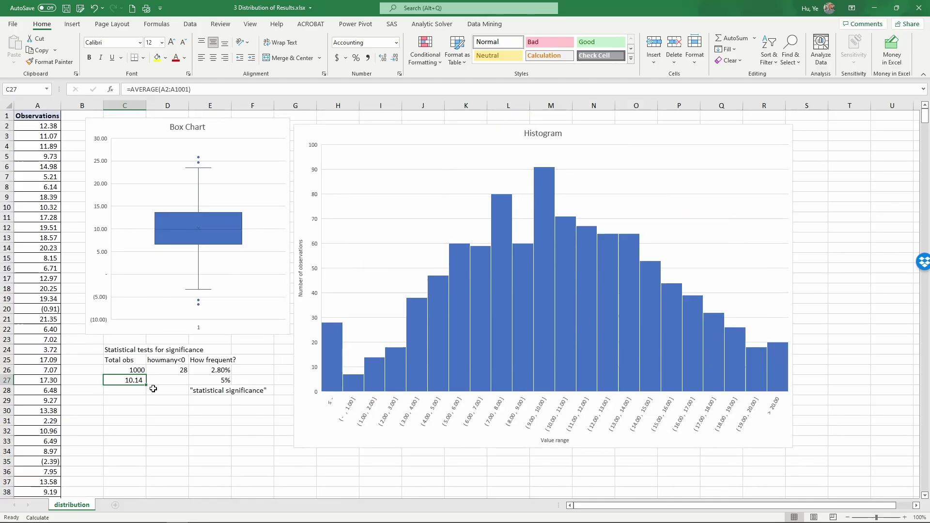